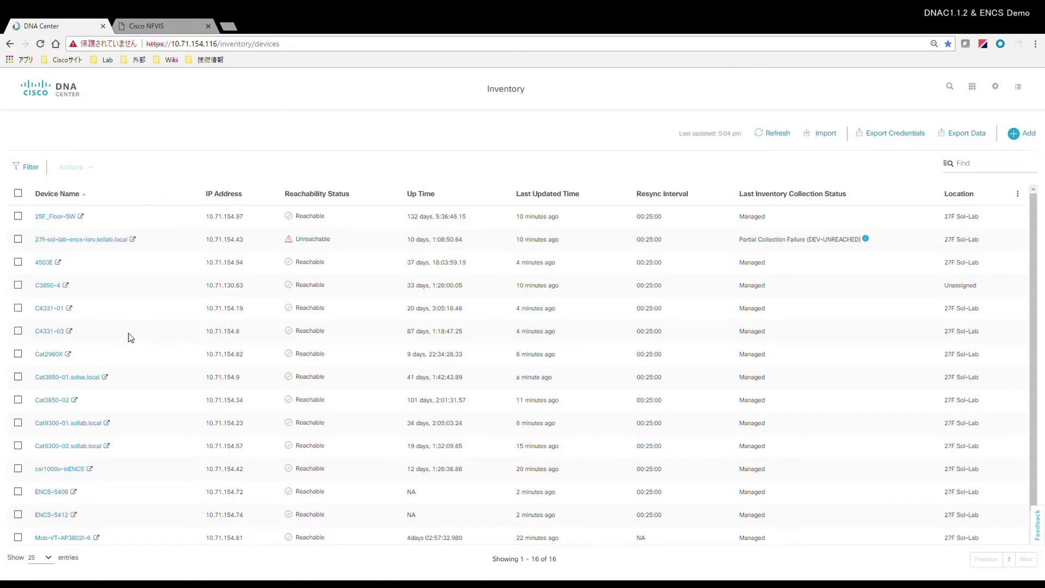
Look over the device inventory, open the network settings of the Design area and examine the global IP address pools
{"action": "scroll", "coordinate": [125, 332], "scroll_direction": "down", "scroll_amount": 1}
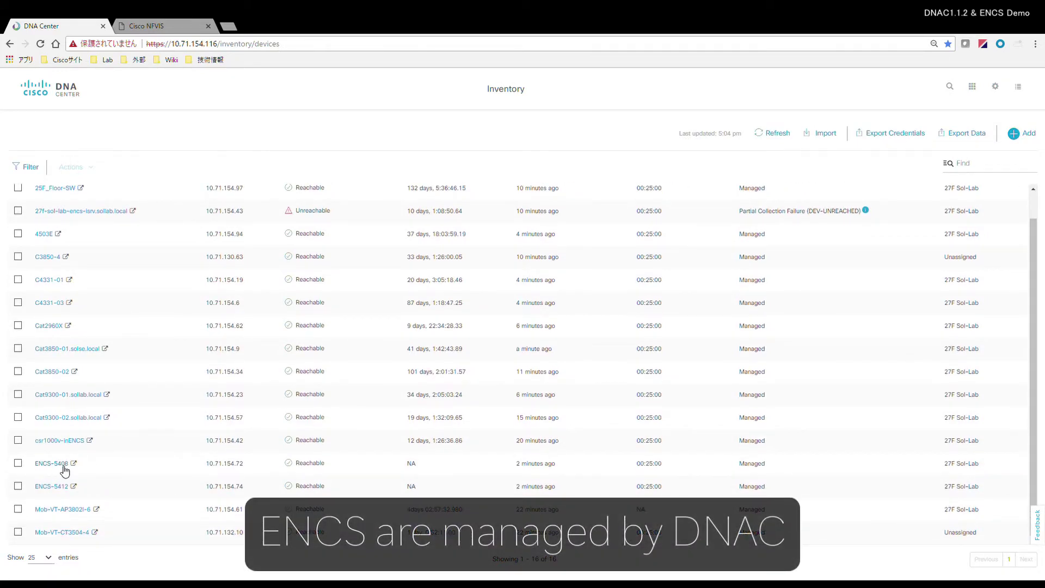
{"action": "scroll", "coordinate": [62, 471], "scroll_direction": "up", "scroll_amount": 1}
{"action": "left_click", "coordinate": [36, 98]}
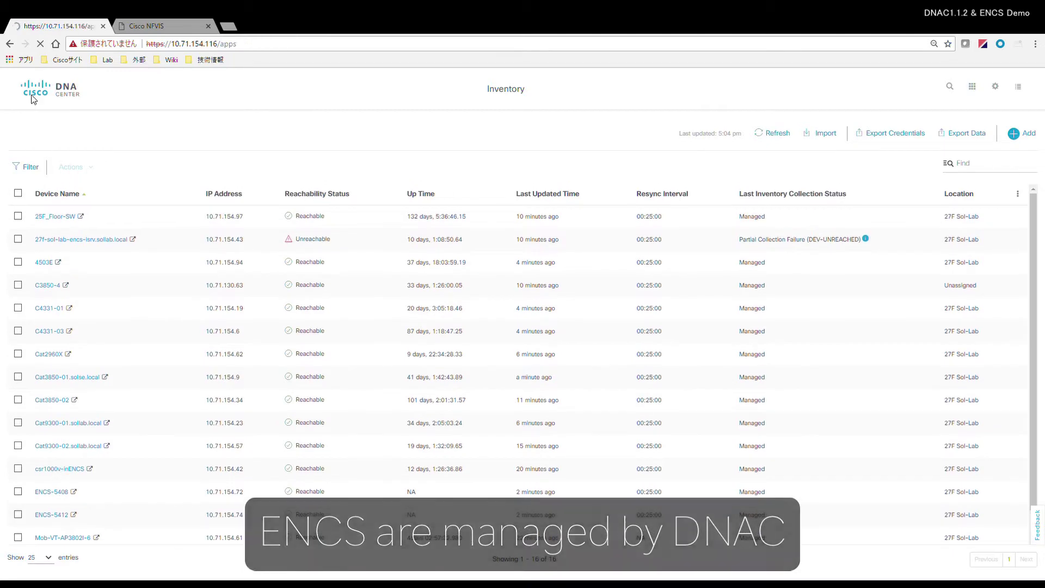
{"action": "left_click", "coordinate": [76, 227]}
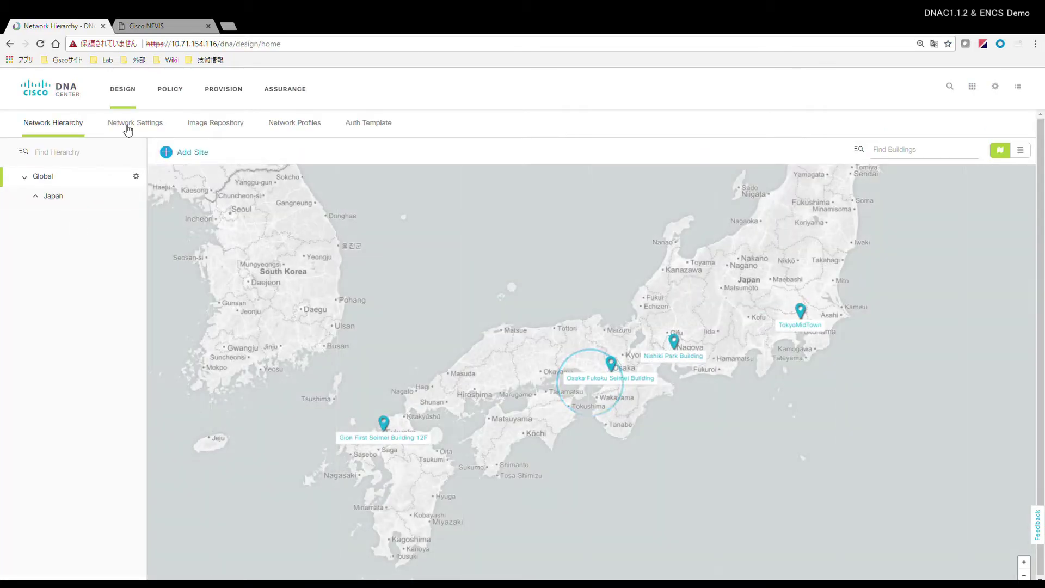
{"action": "left_click", "coordinate": [125, 125]}
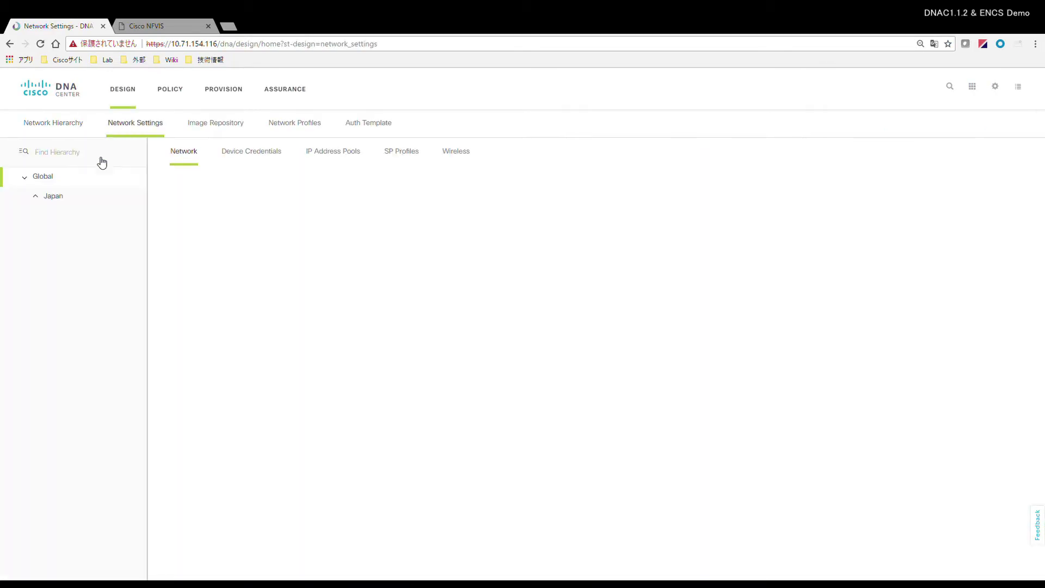
{"action": "left_click", "coordinate": [354, 157]}
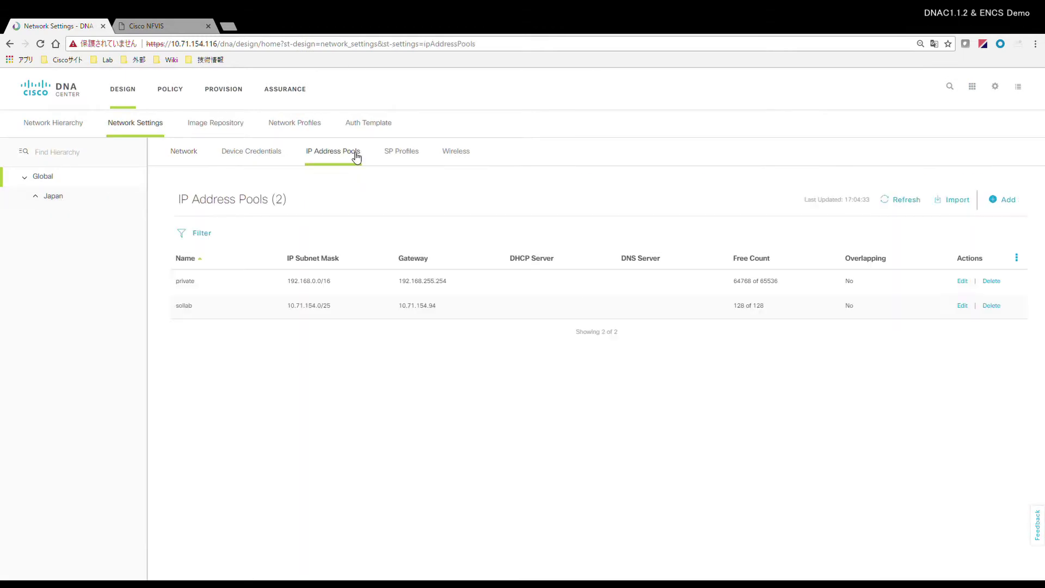
{"action": "left_click_drag", "start_coordinate": [285, 283], "coordinate": [338, 284]}
Expand the site hierarchy through Japan, Tokyo, Roppongi and TokyoMidTown, and show the IP address pools of 27F Sol-Lab
{"action": "left_click", "coordinate": [36, 196]}
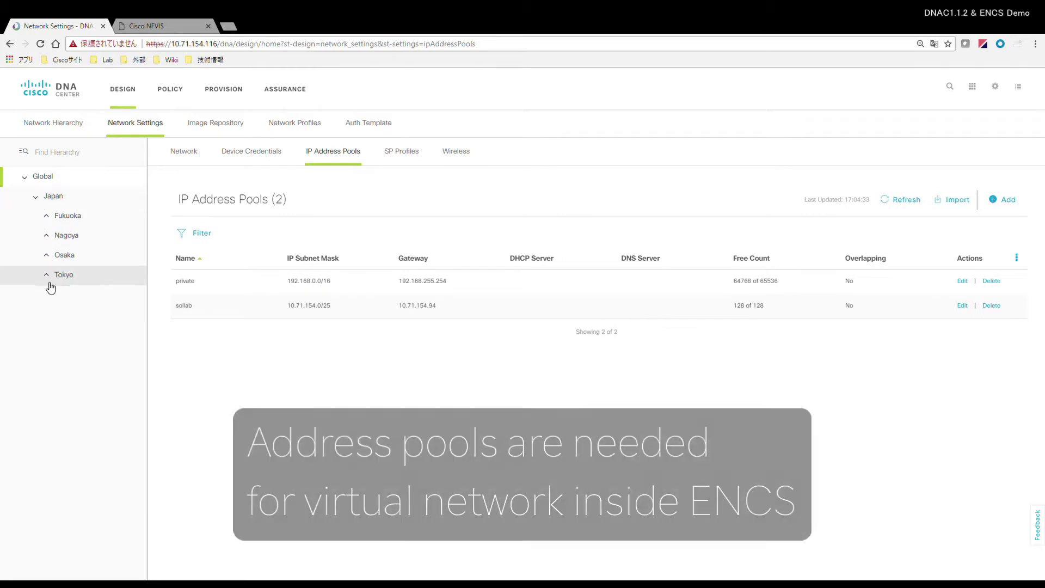
{"action": "left_click", "coordinate": [46, 277]}
{"action": "left_click", "coordinate": [59, 295]}
{"action": "left_click", "coordinate": [67, 315]}
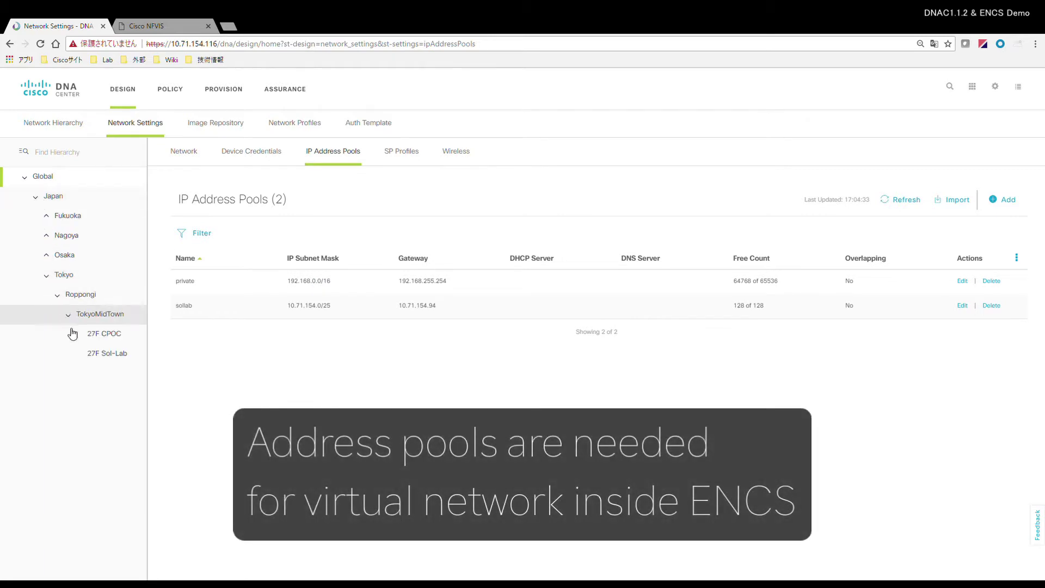
{"action": "left_click", "coordinate": [107, 354]}
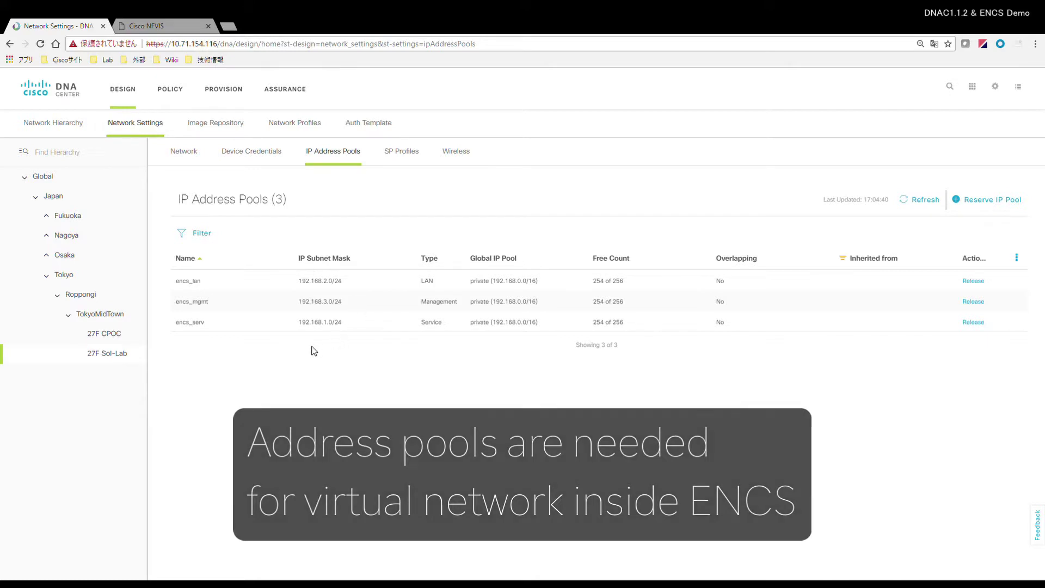
Review the QoS service provider profile of 27F Sol-Lab and the list of network profiles
{"action": "left_click", "coordinate": [416, 155]}
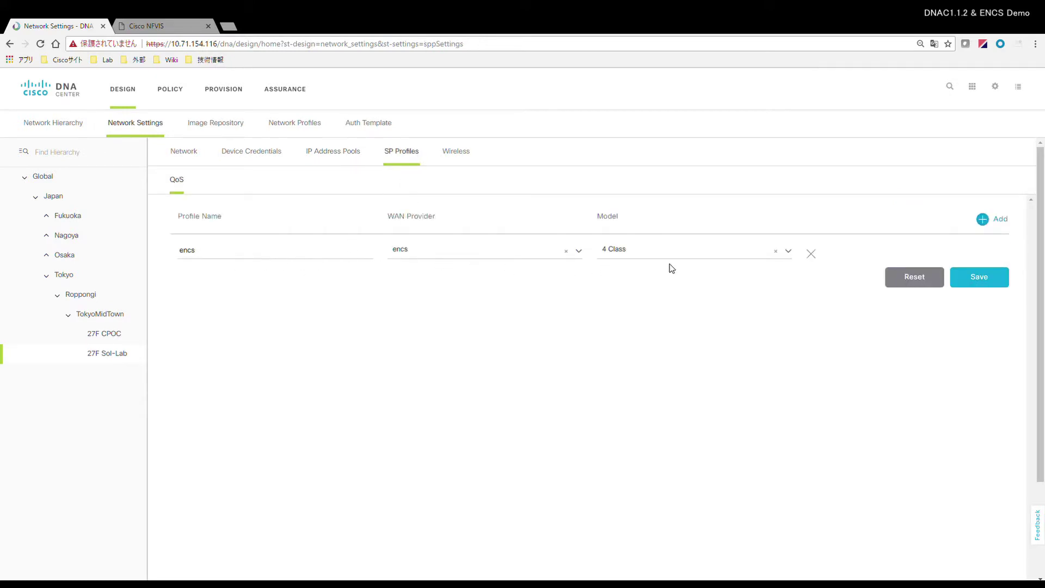
{"action": "left_click", "coordinate": [296, 125]}
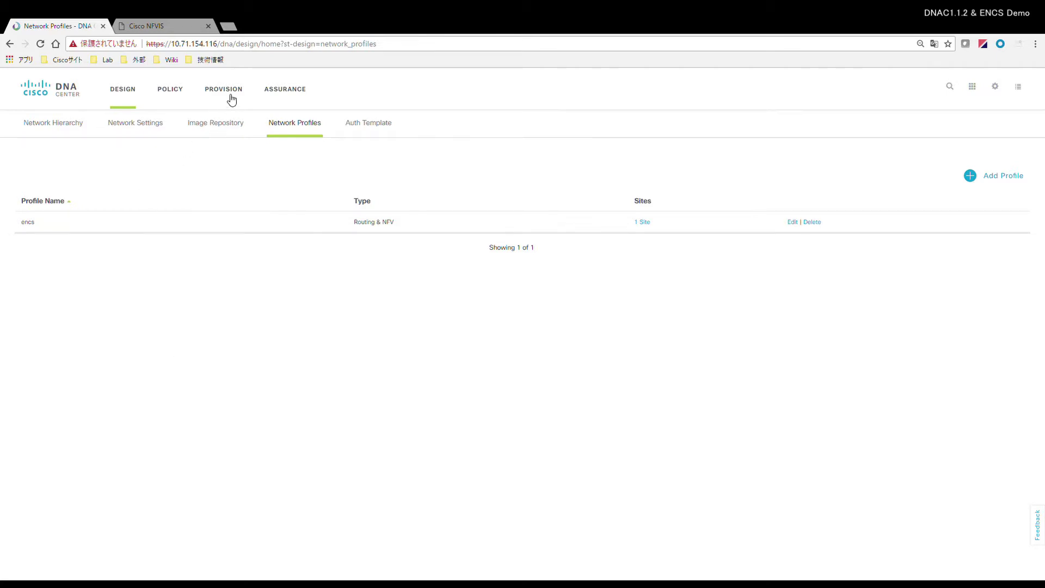
Start provisioning the ENCS-5408 device from the provision inventory and accept its encs site profile
{"action": "left_click", "coordinate": [230, 97]}
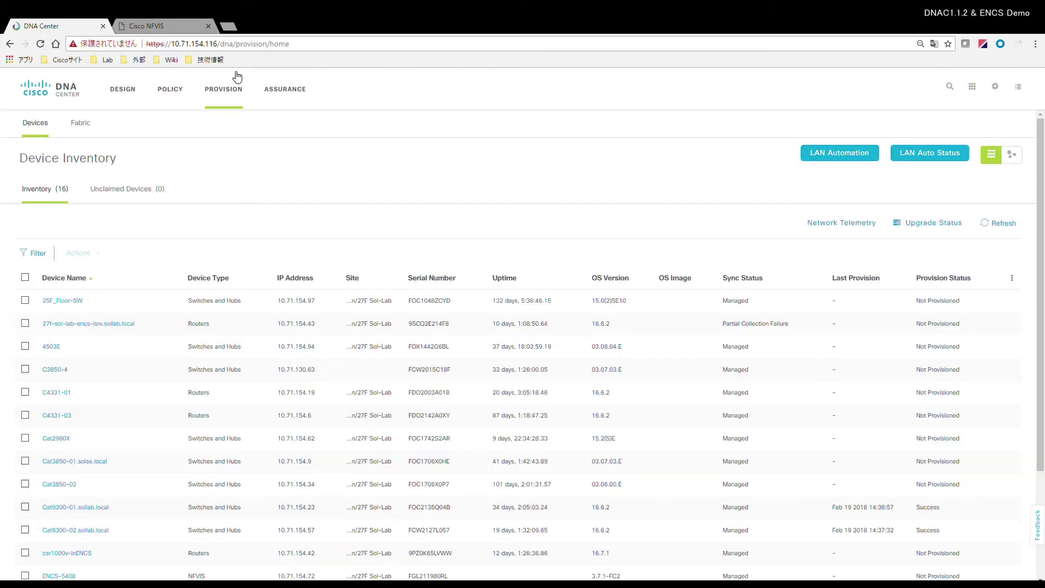
{"action": "scroll", "coordinate": [104, 308], "scroll_direction": "down", "scroll_amount": 5}
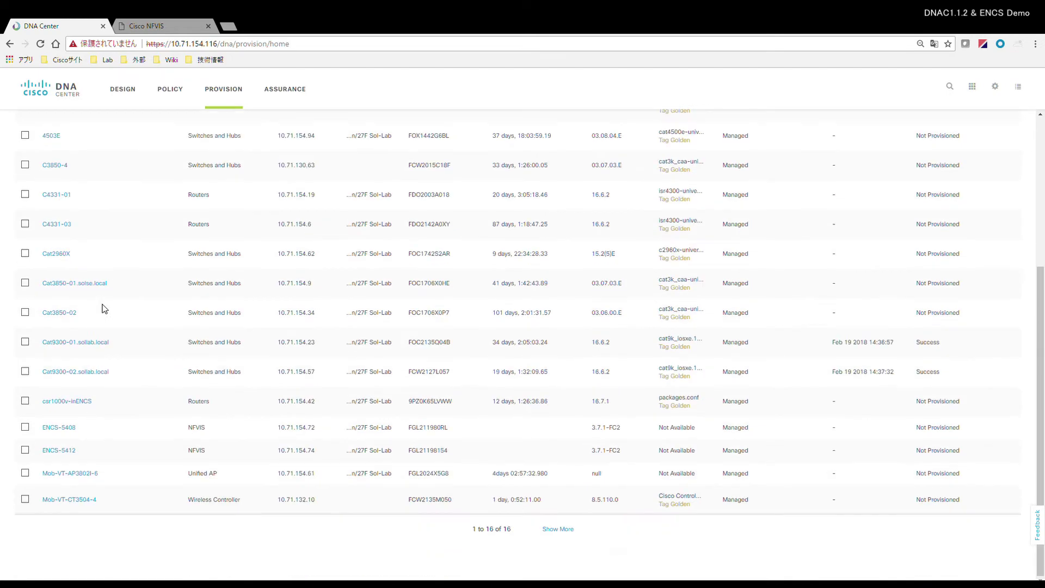
{"action": "left_click", "coordinate": [25, 427]}
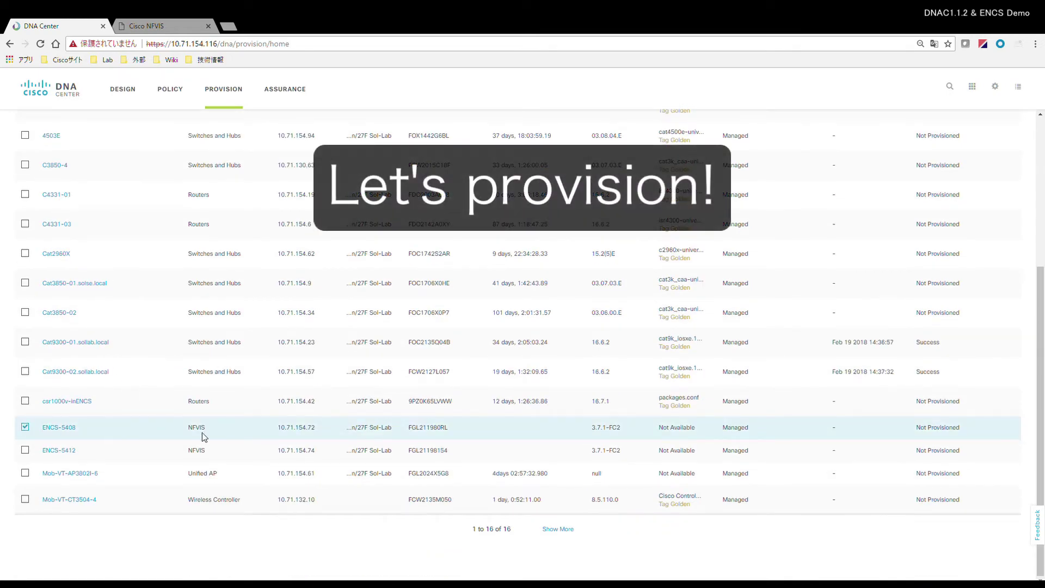
{"action": "scroll", "coordinate": [109, 382], "scroll_direction": "up", "scroll_amount": 5}
{"action": "left_click", "coordinate": [96, 255]}
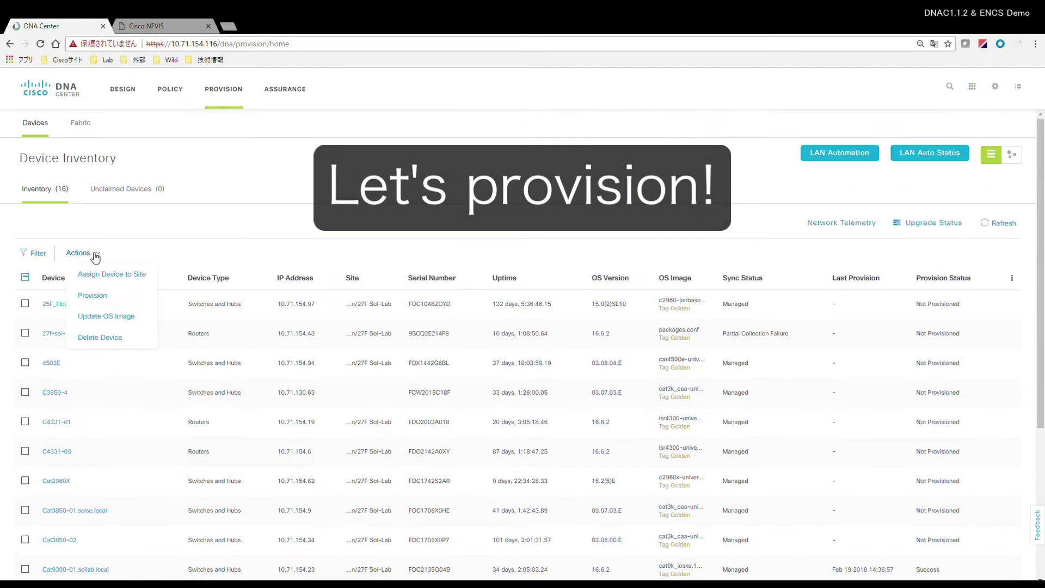
{"action": "left_click", "coordinate": [93, 295]}
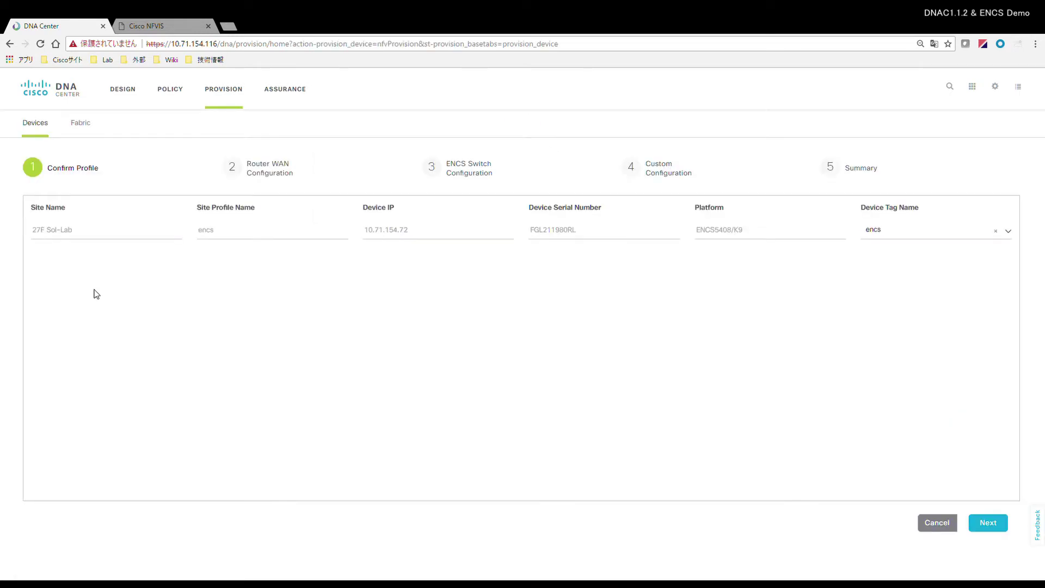
{"action": "left_click", "coordinate": [984, 529]}
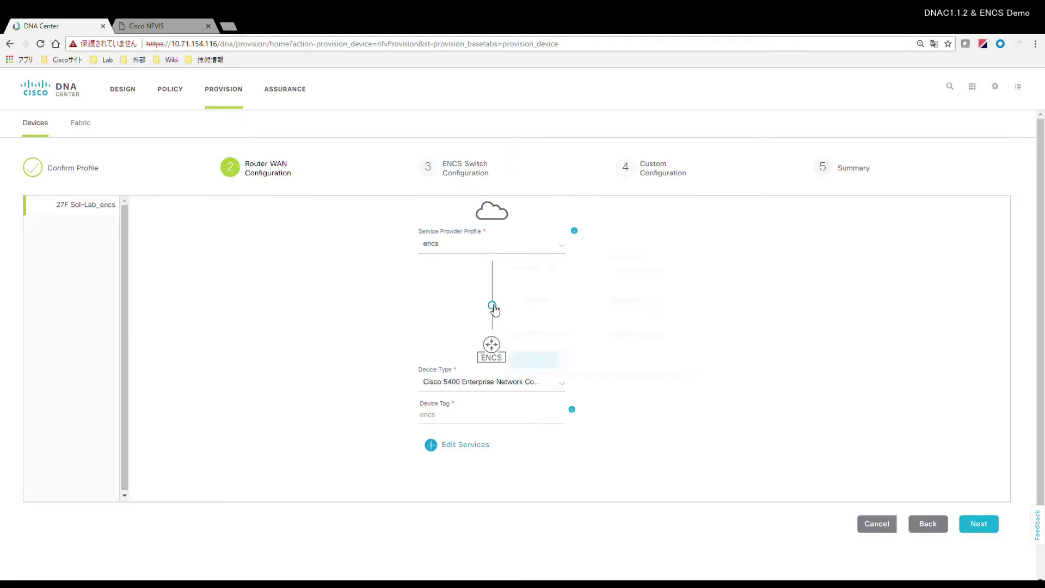
Assign interface GE0-0 to the router's WAN link with IP address 192.168.1.1 and subnet mask 255.255.255.0
{"action": "left_click", "coordinate": [492, 305]}
{"action": "left_click", "coordinate": [634, 280]}
{"action": "left_click", "coordinate": [636, 287]}
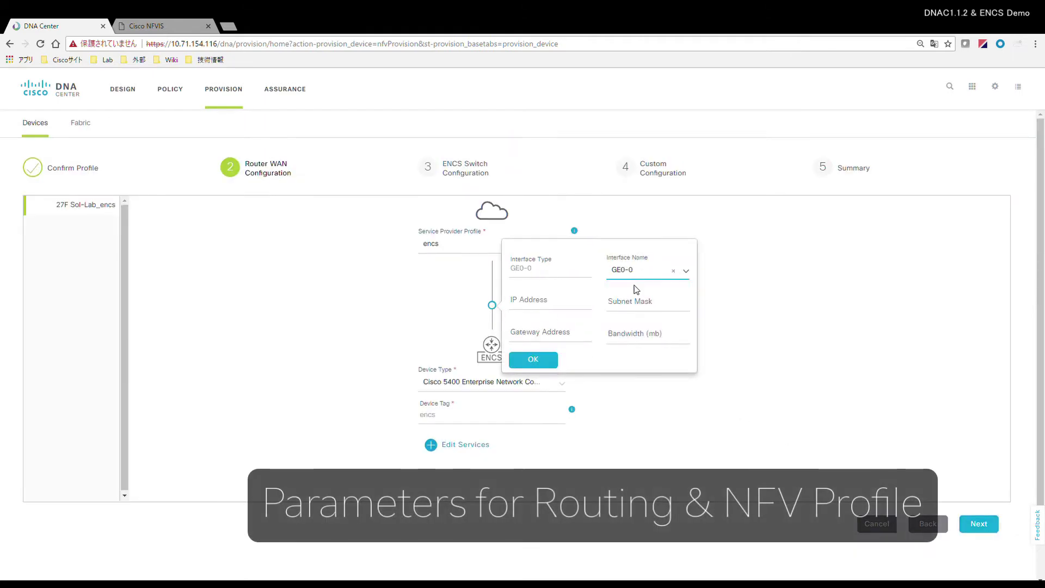
{"action": "left_click", "coordinate": [578, 306]}
{"action": "type", "text": "192.16"}
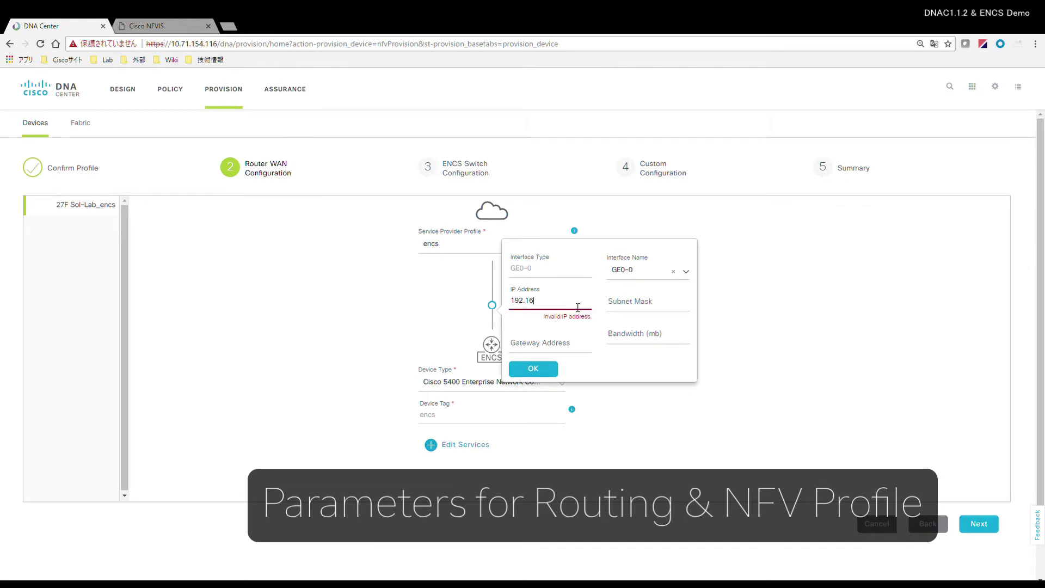
{"action": "type", "text": "8.1.1"}
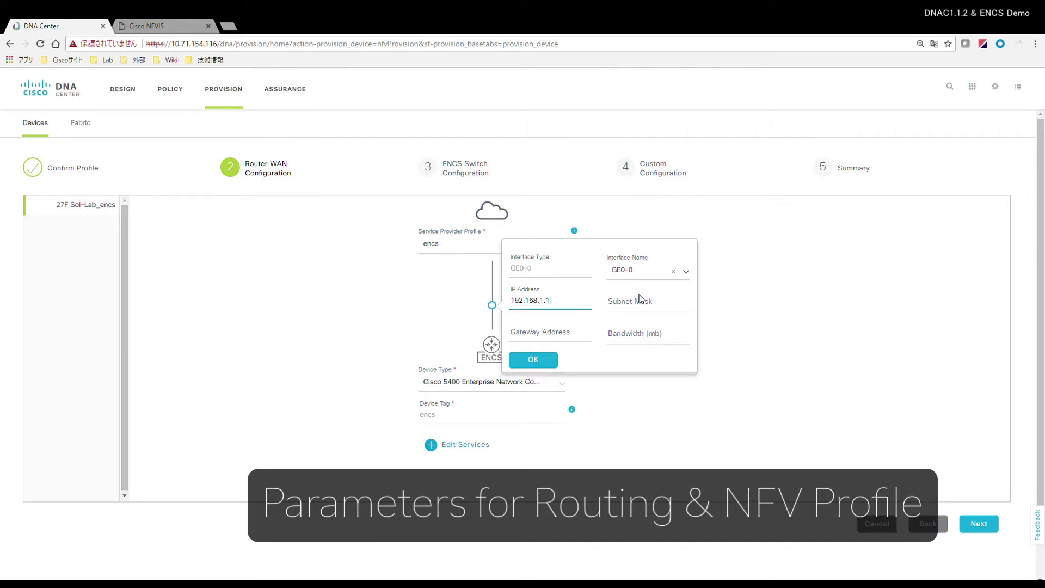
{"action": "left_click", "coordinate": [641, 300]}
{"action": "type", "text": "255.2"}
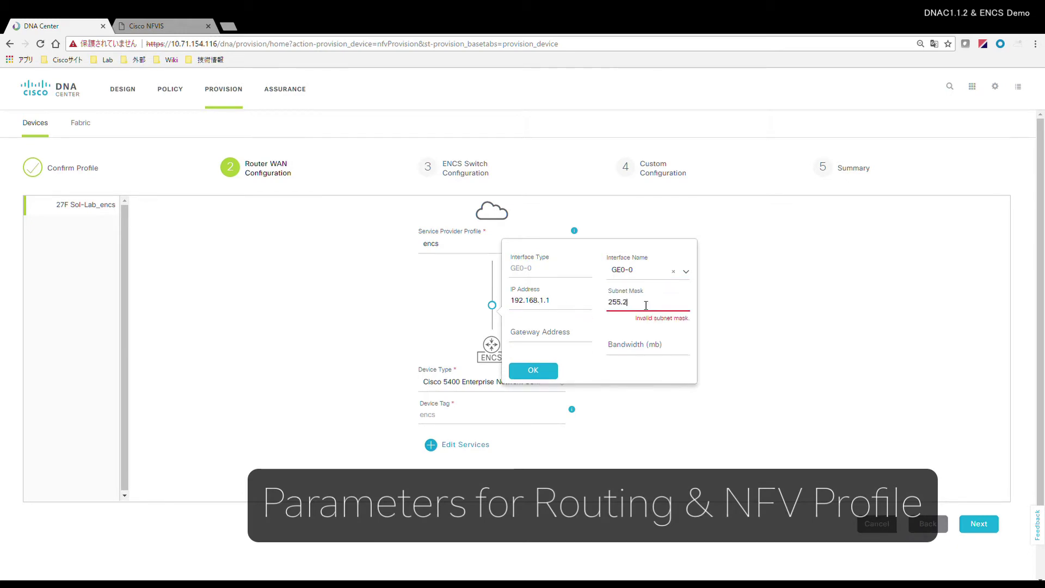
{"action": "type", "text": "55.255.0"}
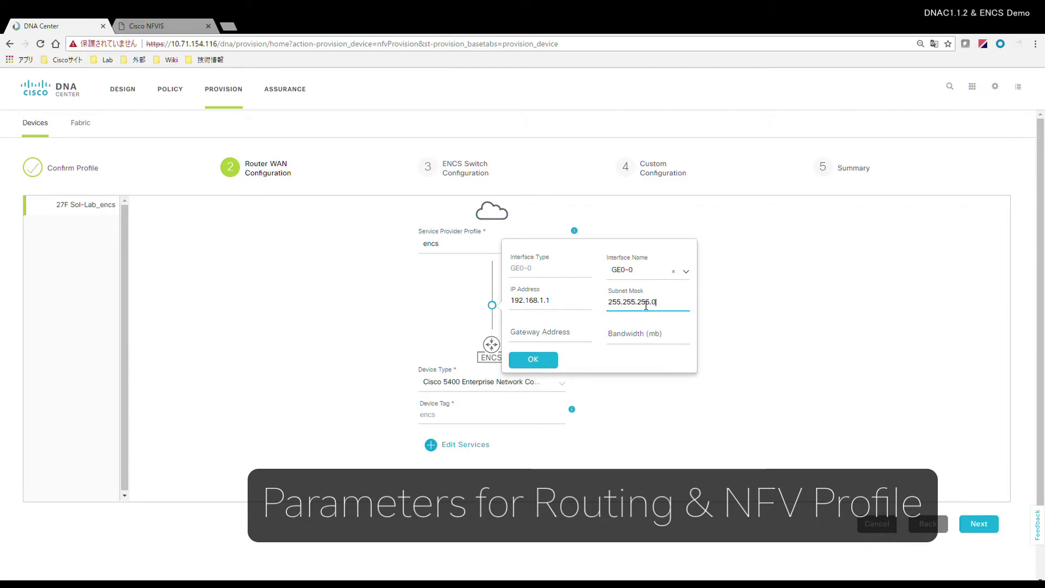
Set the WAN link's gateway address to 192.168.1.254 and its bandwidth to 1000 mb, and apply the interface settings
{"action": "key", "text": "shift+Tab"}
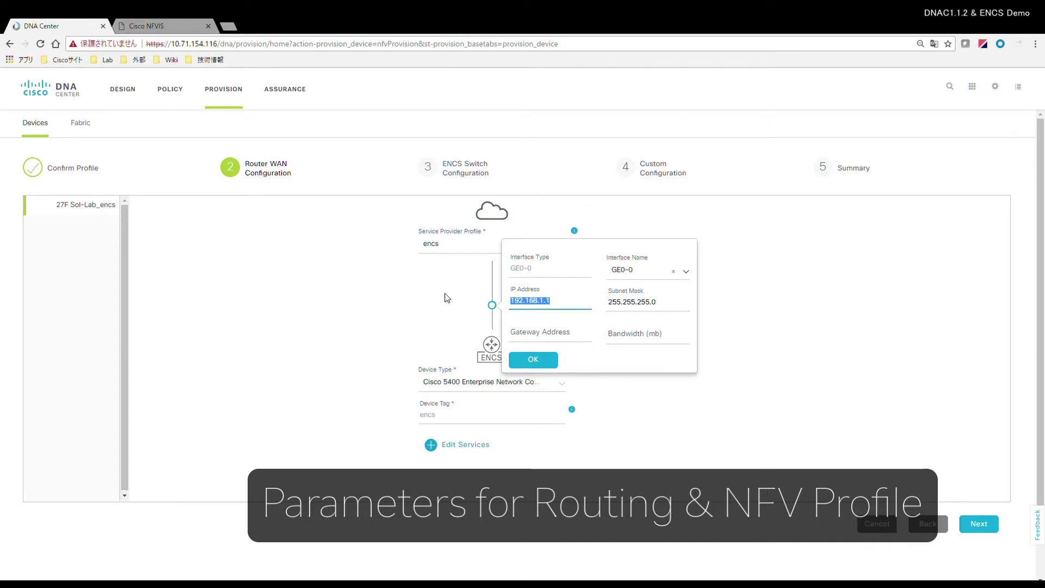
{"action": "left_click", "coordinate": [535, 331]}
{"action": "type", "text": "192.168.1.254"}
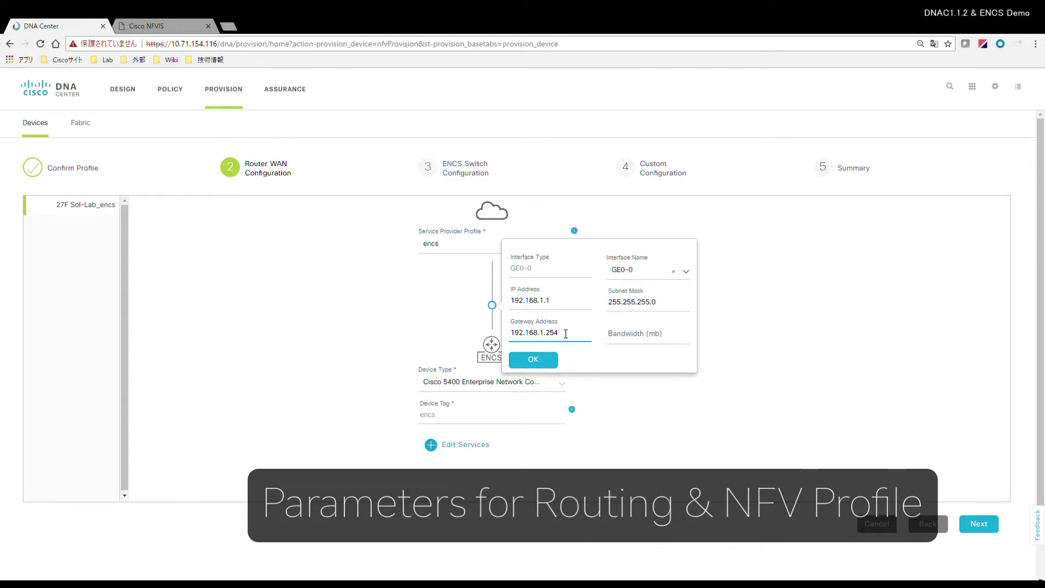
{"action": "left_click", "coordinate": [620, 337]}
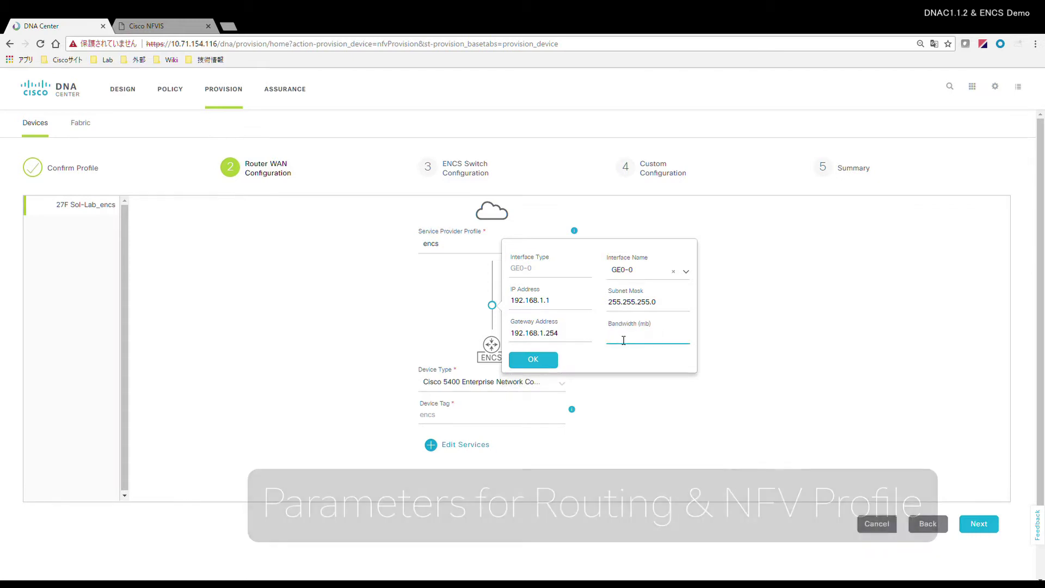
{"action": "type", "text": "1000"}
{"action": "left_click", "coordinate": [553, 361]}
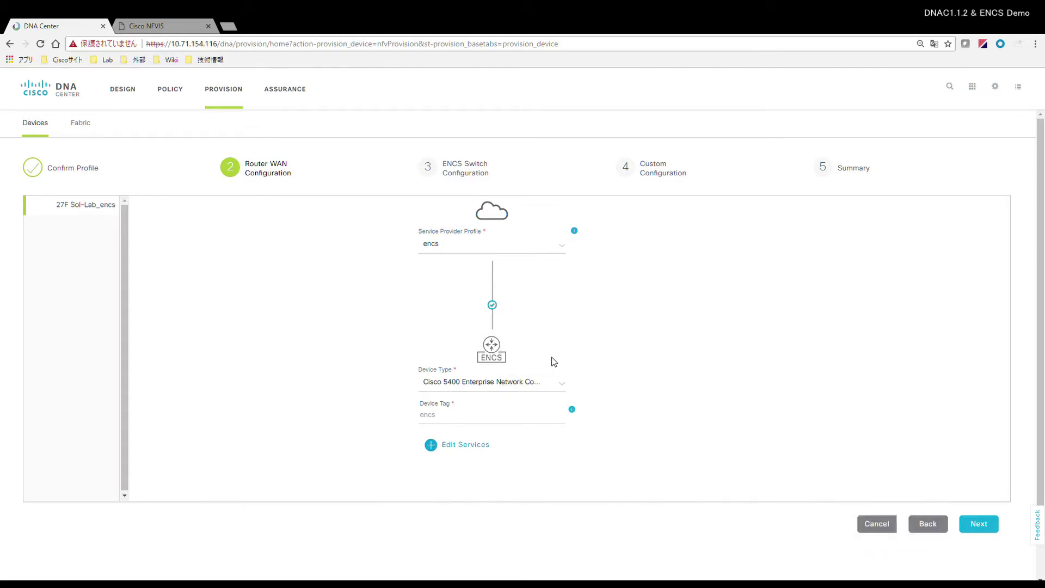
Save the encs services with their preset router profile and address pools, and proceed through the switch and custom configuration to the summary
{"action": "left_click", "coordinate": [464, 444]}
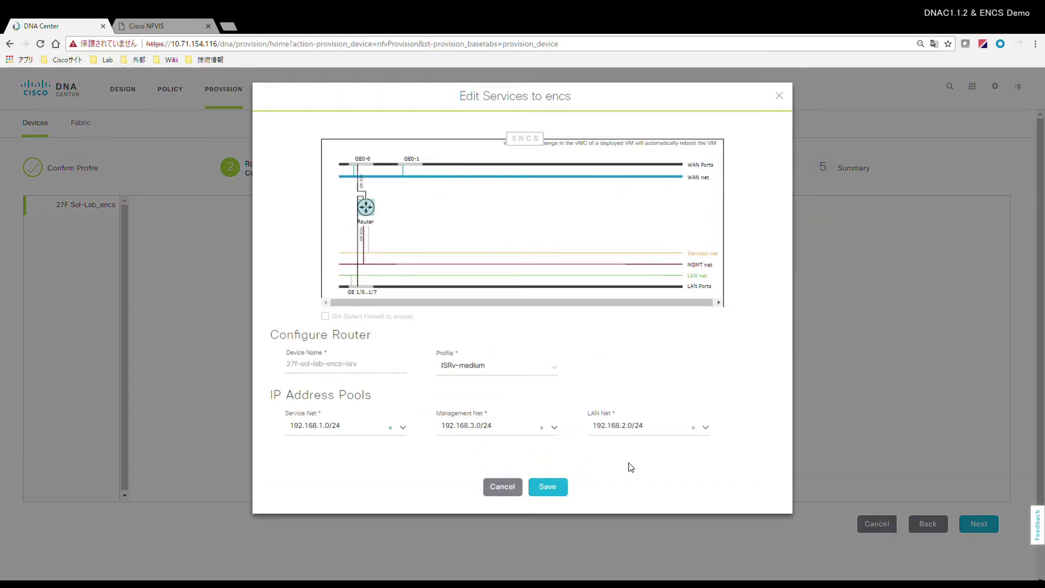
{"action": "left_click", "coordinate": [555, 491]}
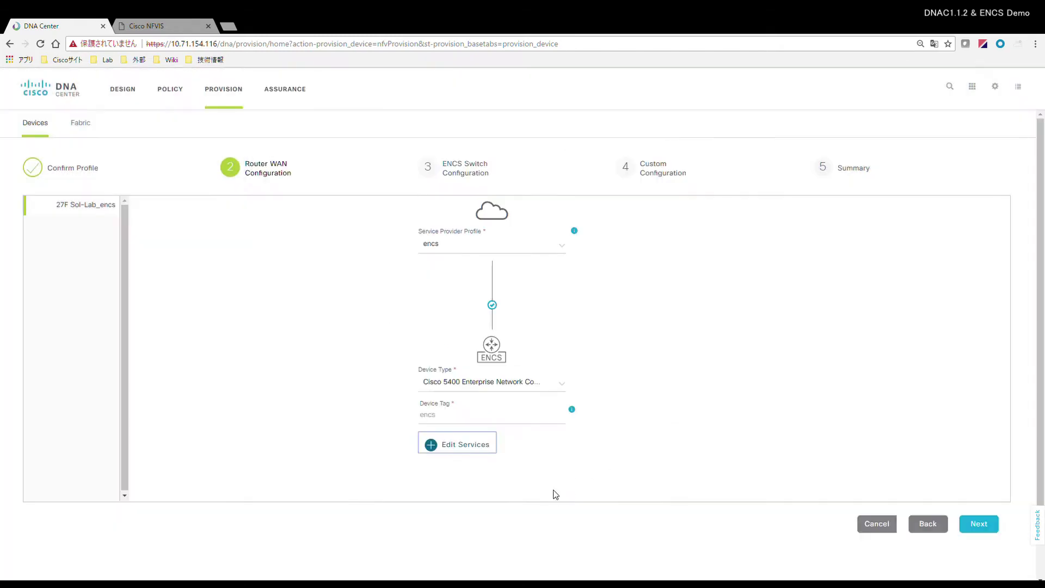
{"action": "left_click", "coordinate": [980, 525]}
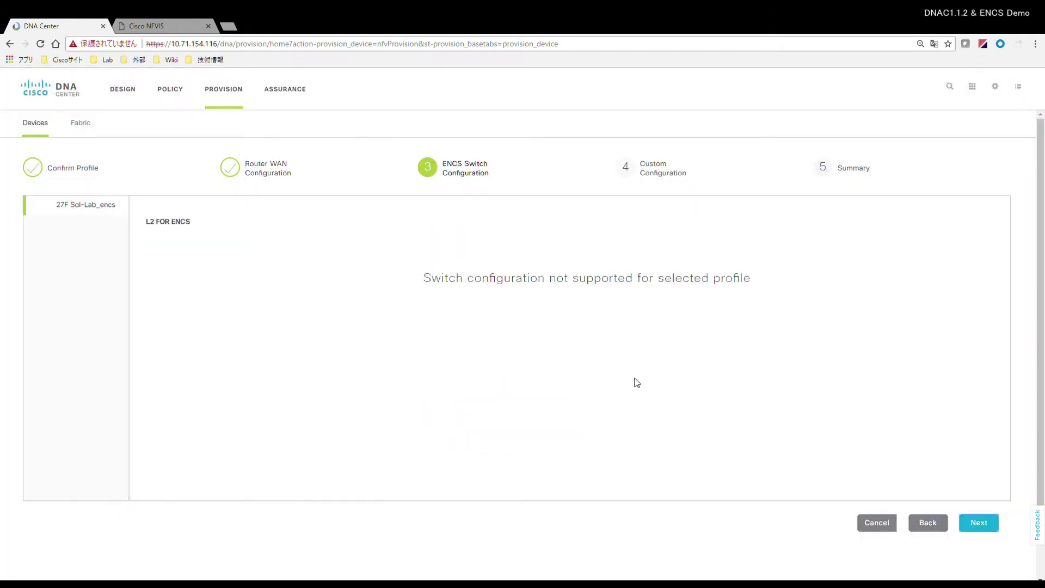
{"action": "left_click", "coordinate": [978, 525]}
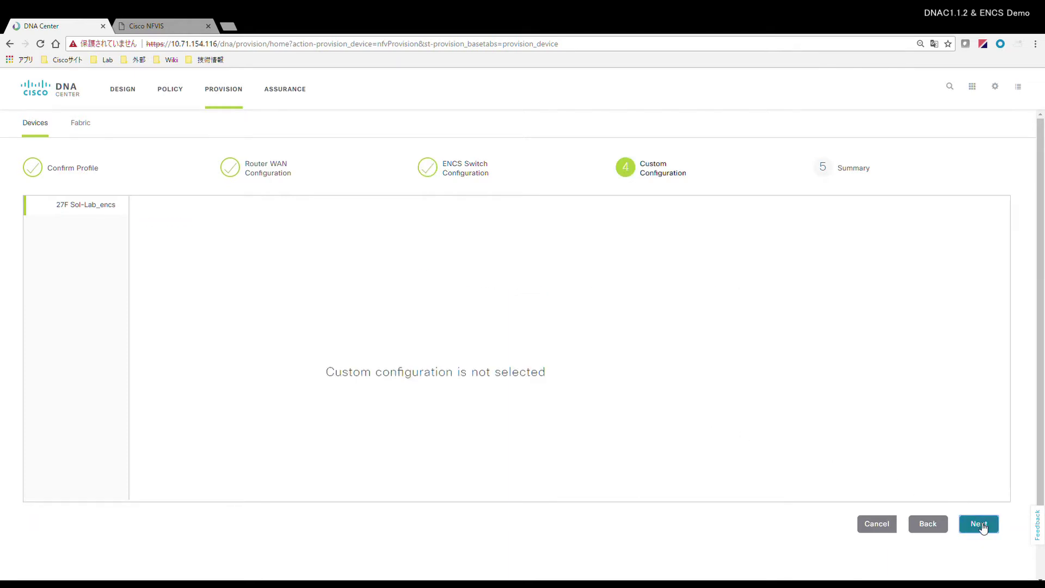
{"action": "left_click", "coordinate": [979, 525]}
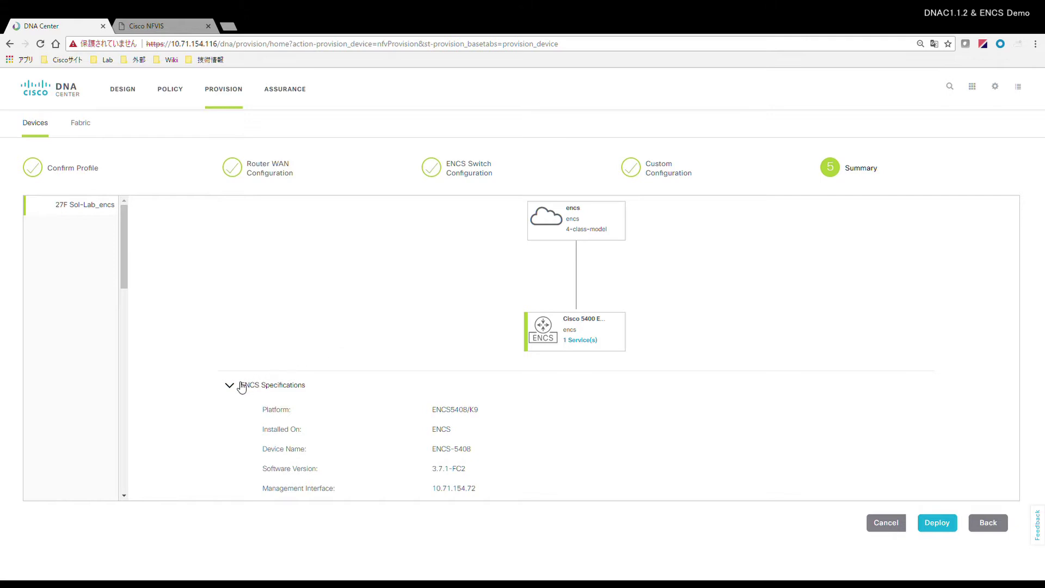
Review the site, IP pool and WAN specifications and the ENCS services in the provisioning summary
{"action": "scroll", "coordinate": [506, 439], "scroll_direction": "down", "scroll_amount": 3}
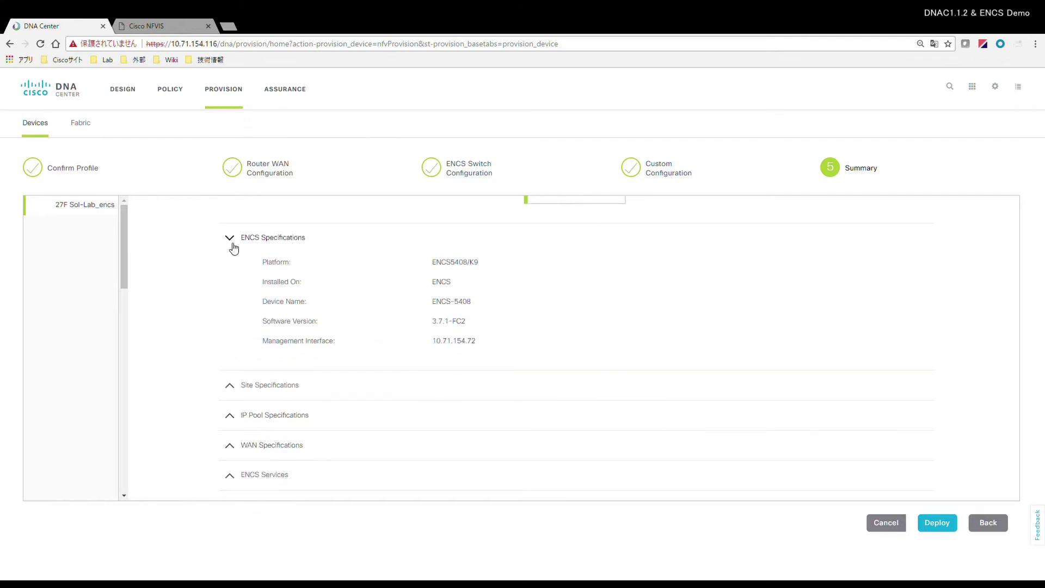
{"action": "left_click", "coordinate": [231, 384]}
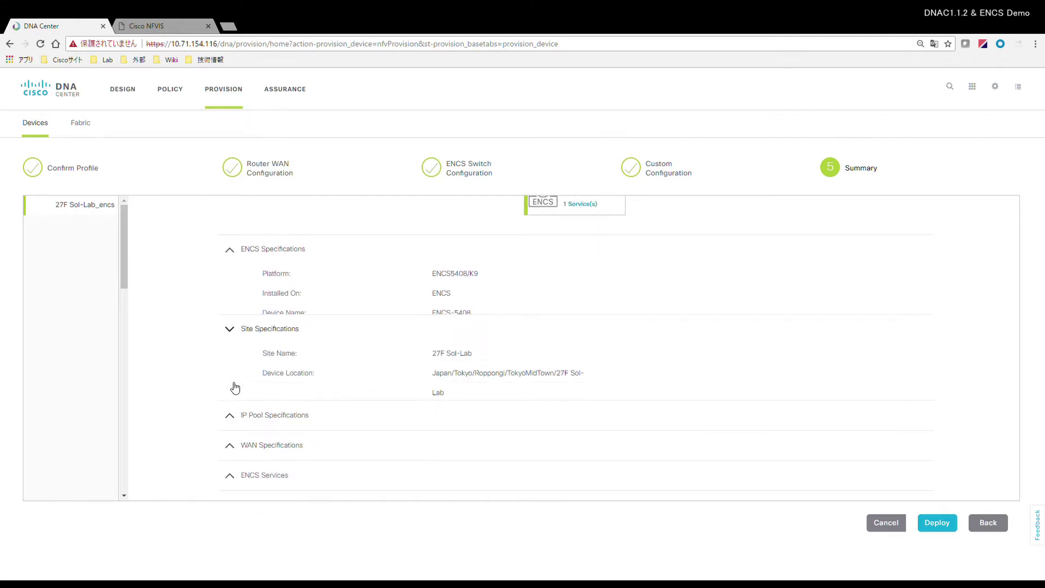
{"action": "left_click", "coordinate": [233, 417]}
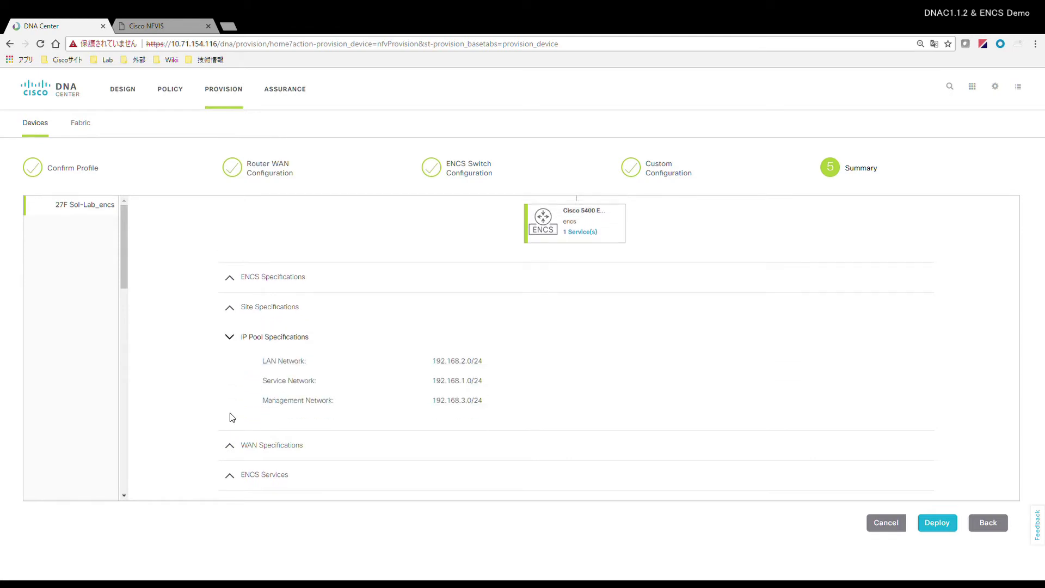
{"action": "left_click", "coordinate": [229, 447]}
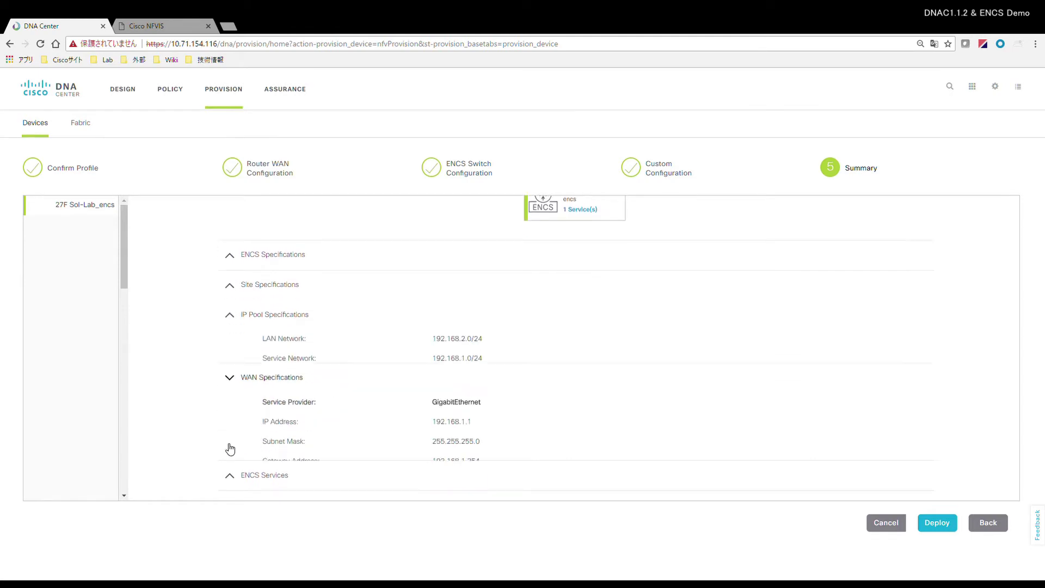
{"action": "left_click", "coordinate": [234, 480]}
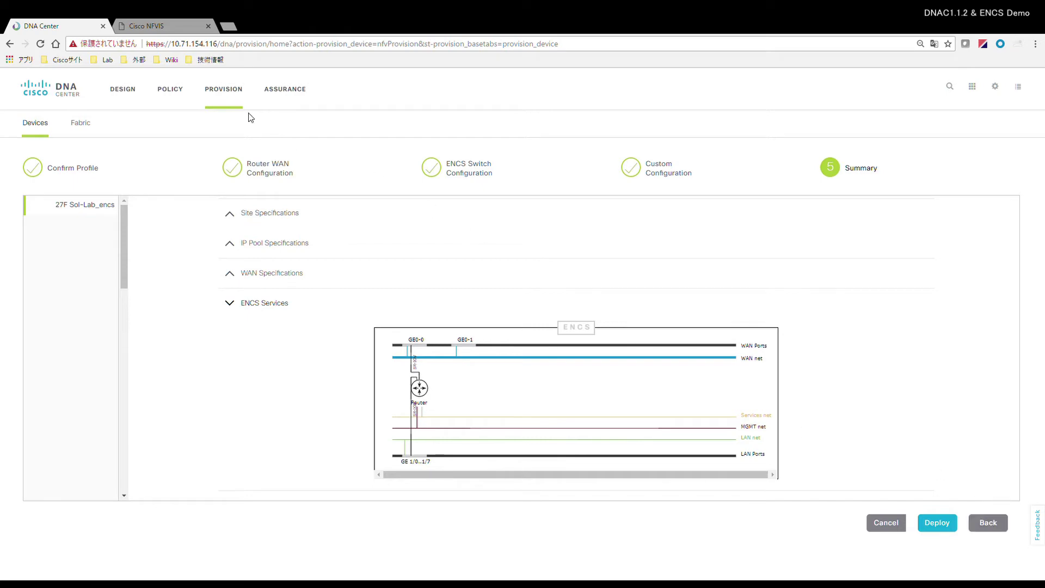
Switch to Cisco NFVIS, log in as admin with the account password, and open the VM Deployment view
{"action": "left_click", "coordinate": [185, 27]}
{"action": "type", "text": "ad"}
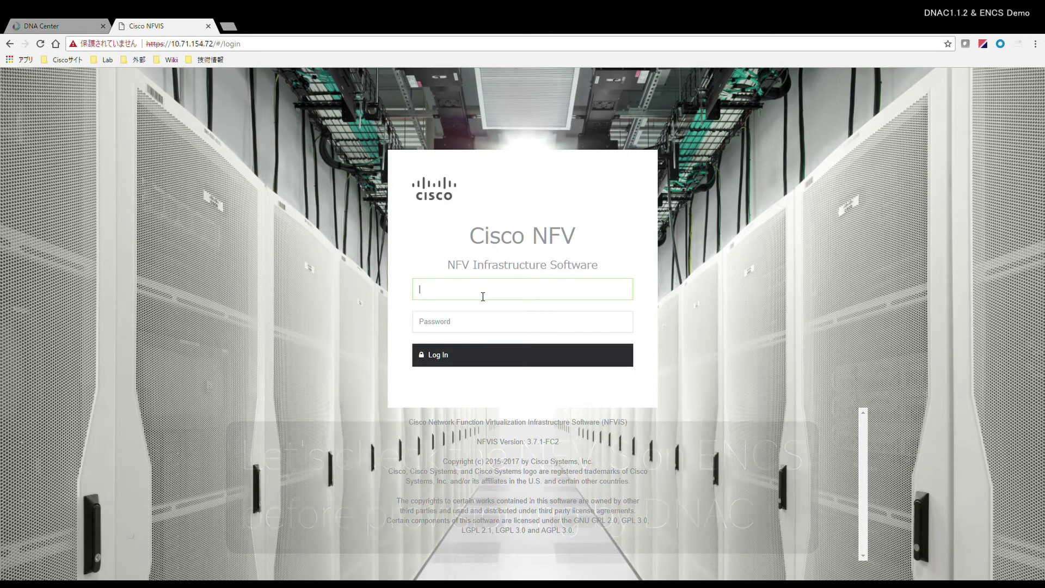
{"action": "type", "text": "•••"}
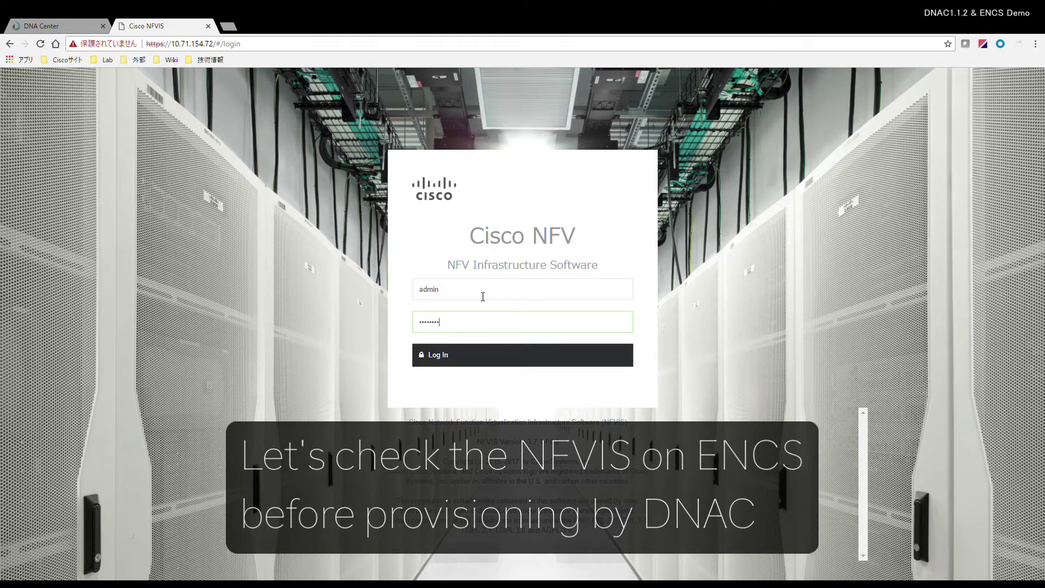
{"action": "key", "text": "Return"}
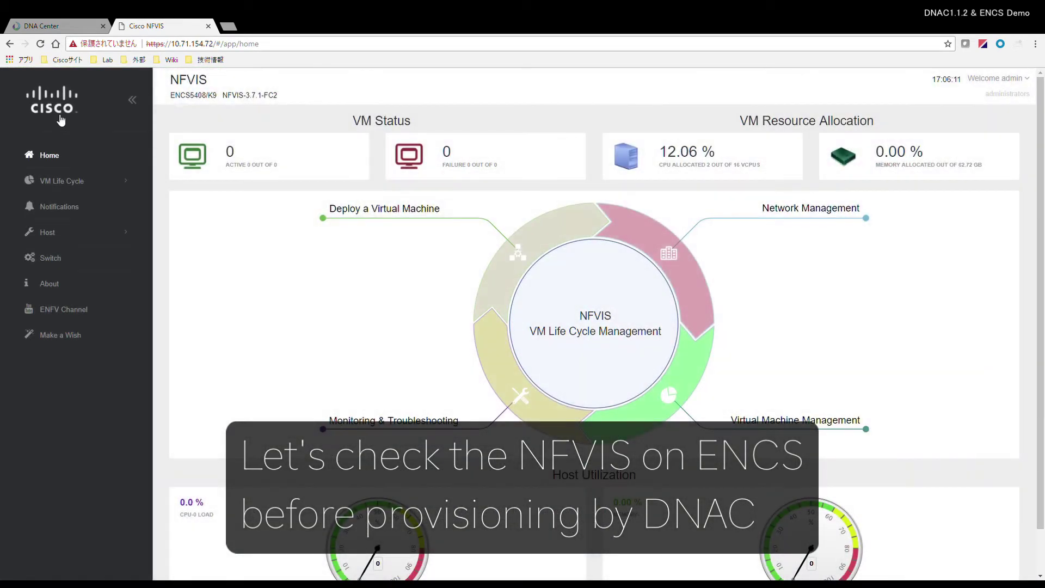
{"action": "left_click", "coordinate": [58, 183]}
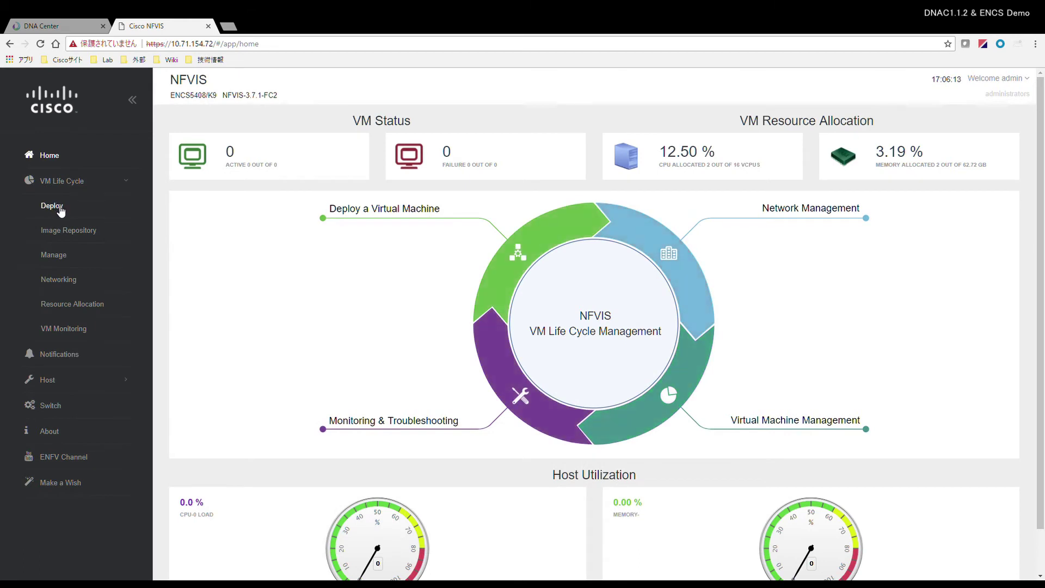
{"action": "left_click", "coordinate": [66, 210]}
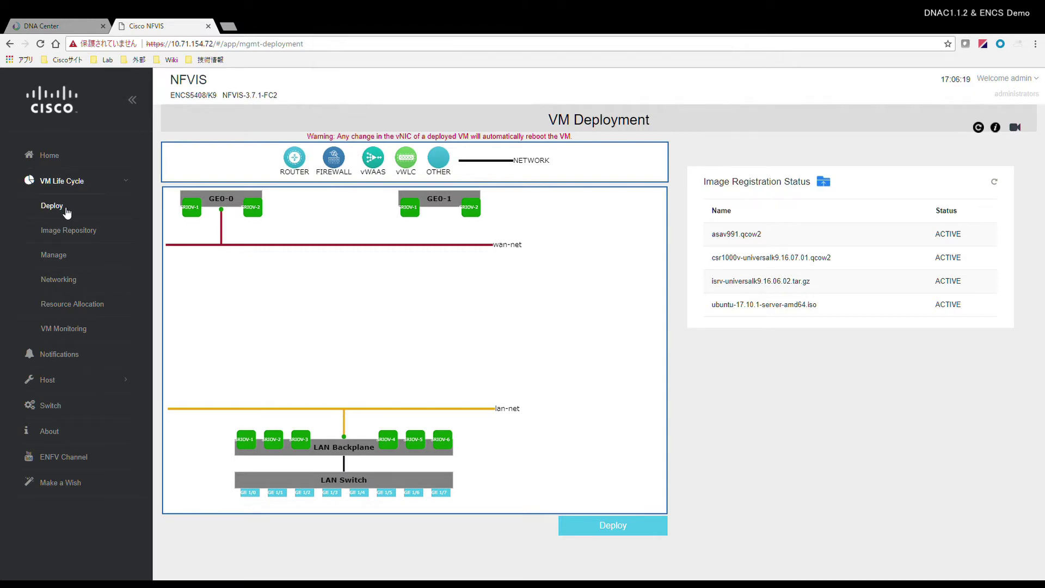
Switch back to DNA Center, deploy the summarized provisioning, and reload the device inventory to check ENCS-5408's provision status
{"action": "left_click", "coordinate": [50, 27]}
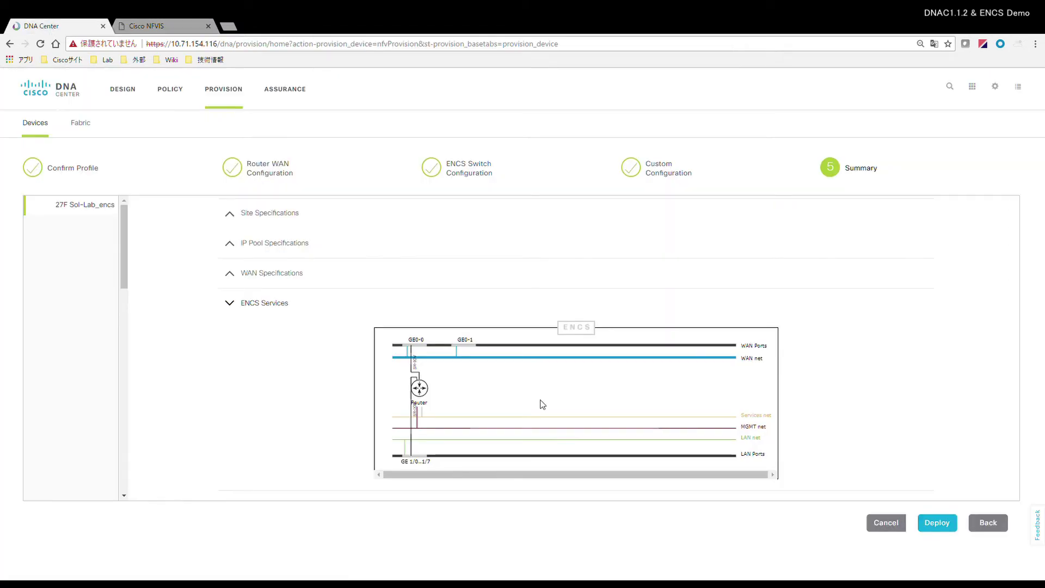
{"action": "left_click", "coordinate": [947, 524]}
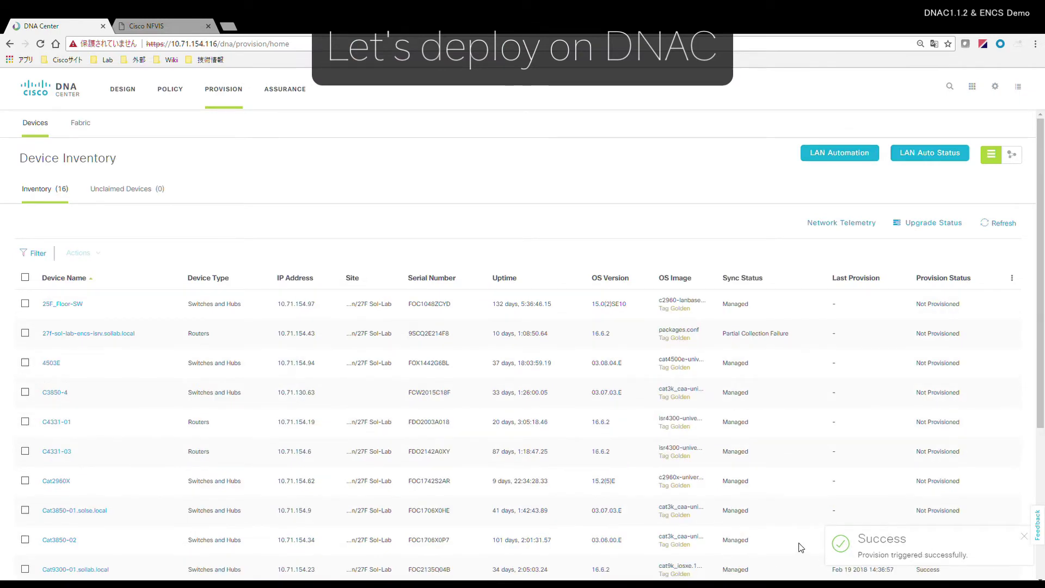
{"action": "scroll", "coordinate": [799, 438], "scroll_direction": "down", "scroll_amount": 4}
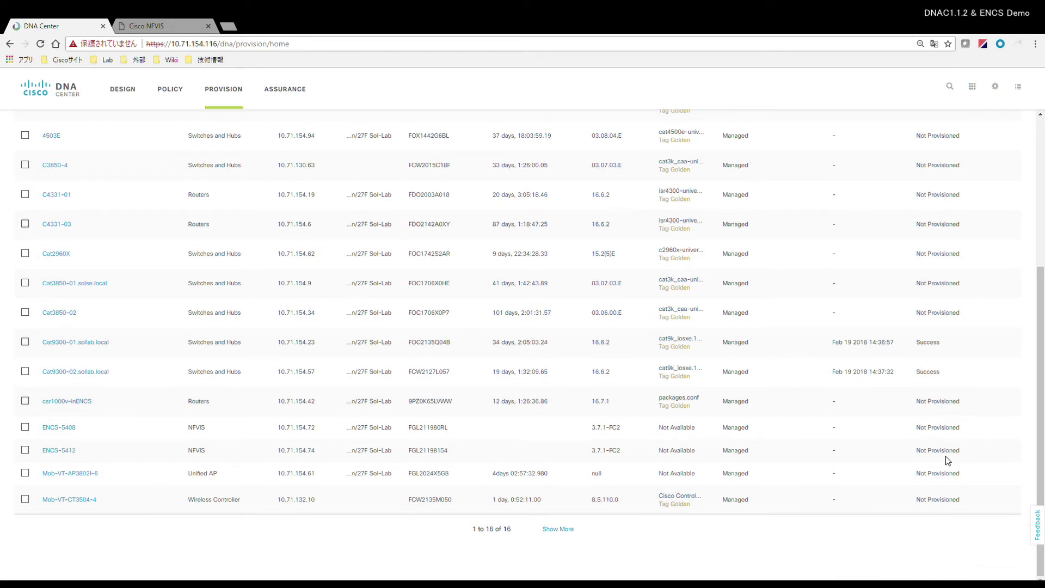
{"action": "key", "text": "F5"}
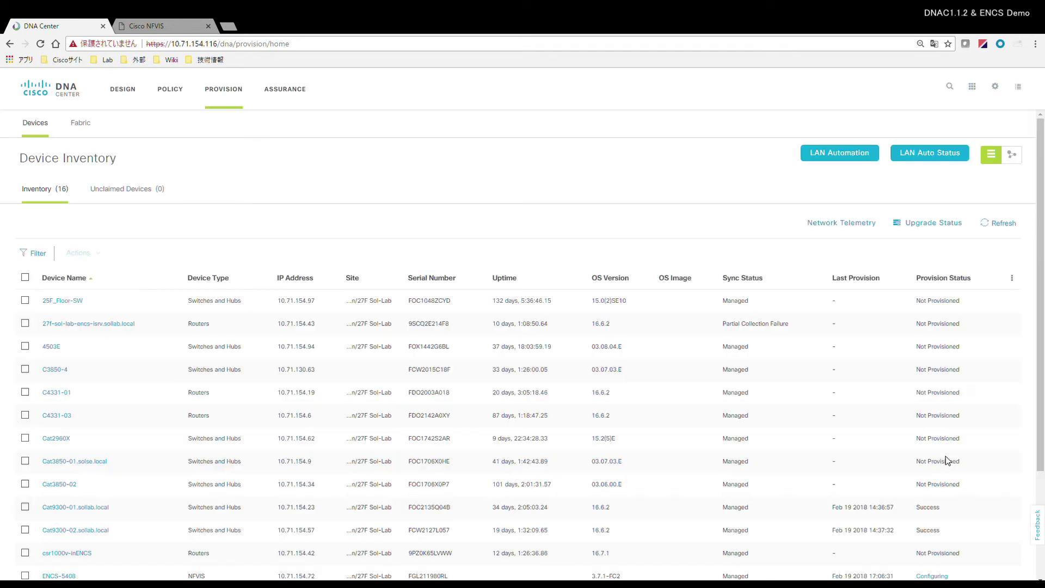
{"action": "scroll", "coordinate": [947, 460], "scroll_direction": "down", "scroll_amount": 5}
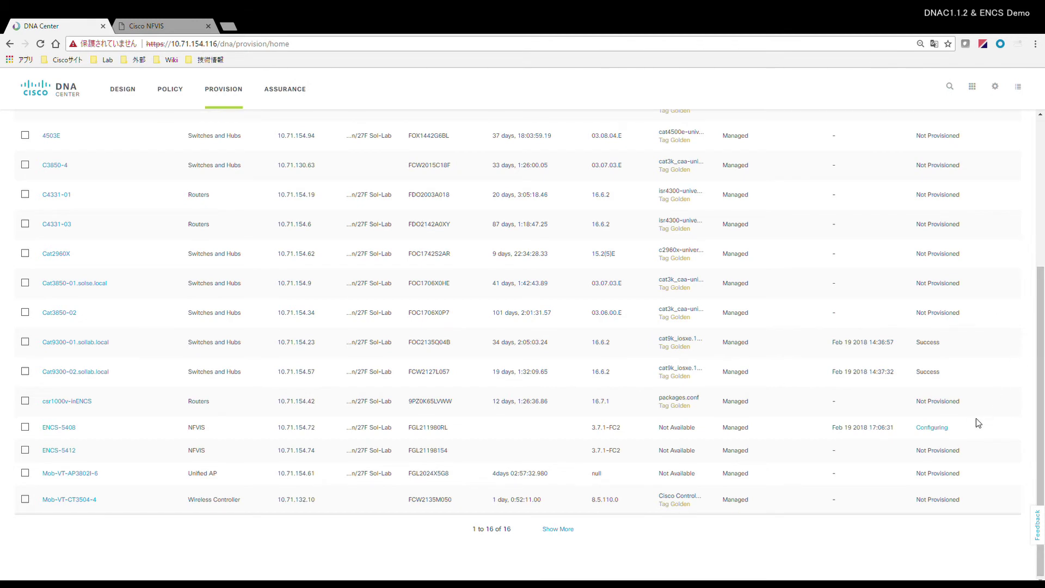
Examine the detailed provision log of ENCS-5408 while it is configuring, refresh its task progress, and close the details
{"action": "left_click", "coordinate": [944, 429]}
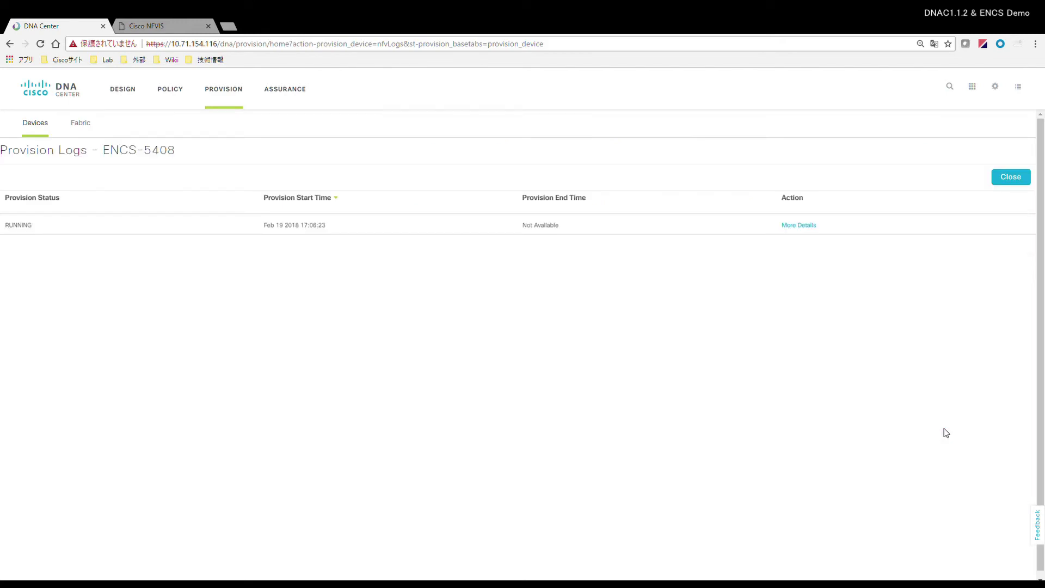
{"action": "left_click", "coordinate": [789, 227]}
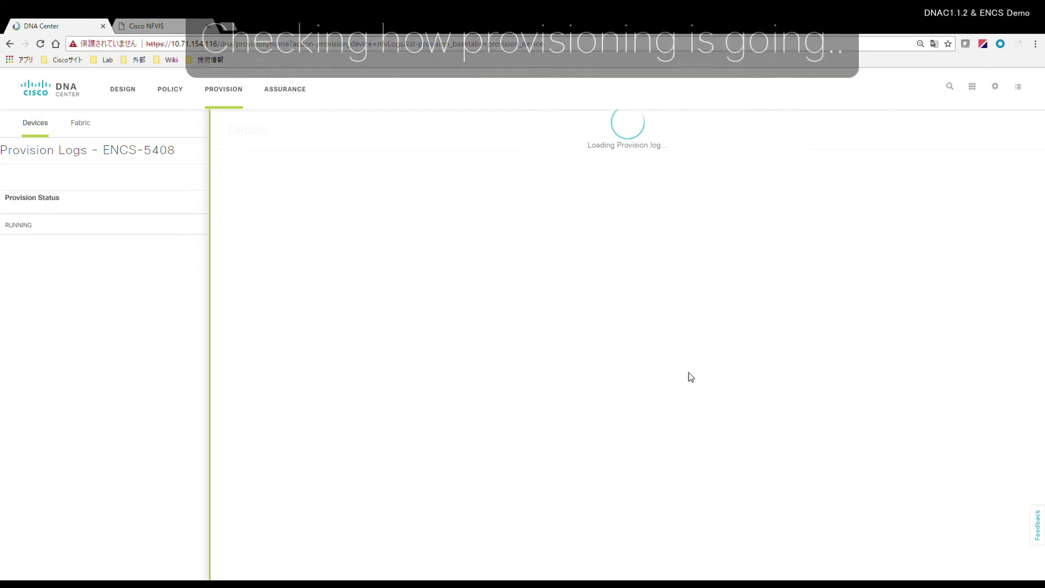
{"action": "scroll", "coordinate": [1036, 266], "scroll_direction": "down", "scroll_amount": 1}
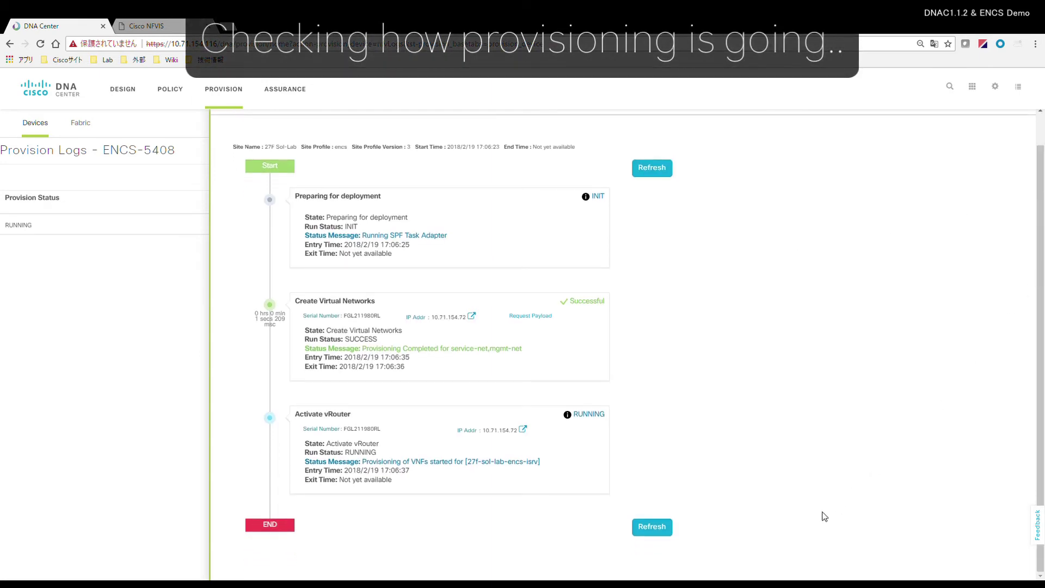
{"action": "left_click", "coordinate": [664, 526]}
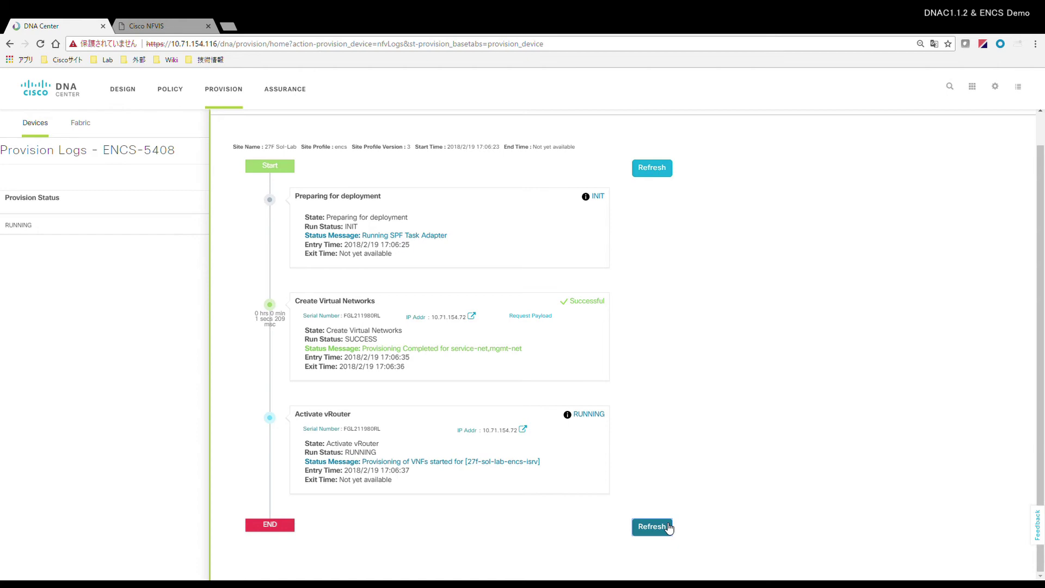
{"action": "scroll", "coordinate": [849, 327], "scroll_direction": "up", "scroll_amount": 1}
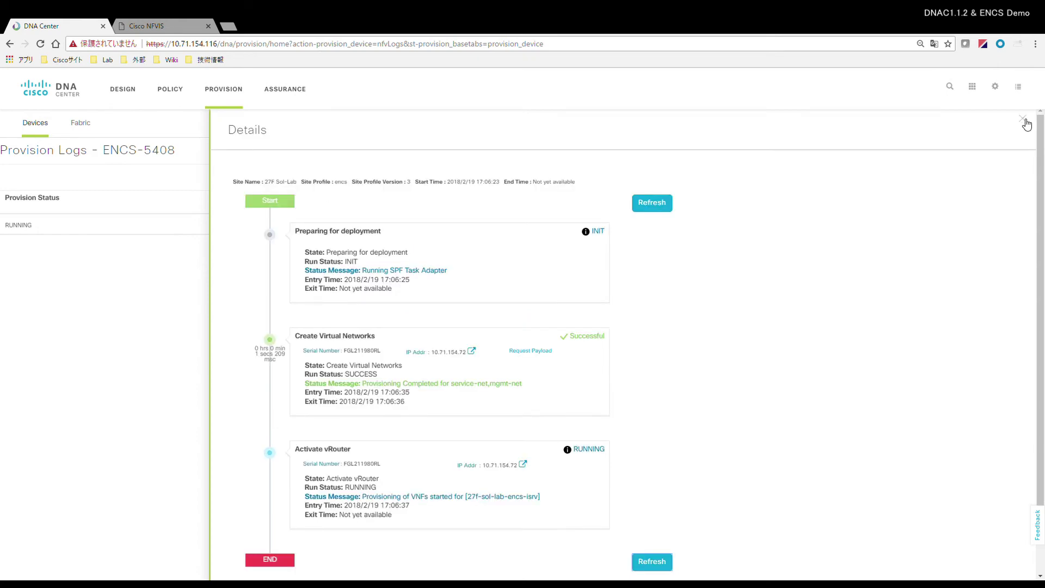
{"action": "left_click", "coordinate": [1022, 119]}
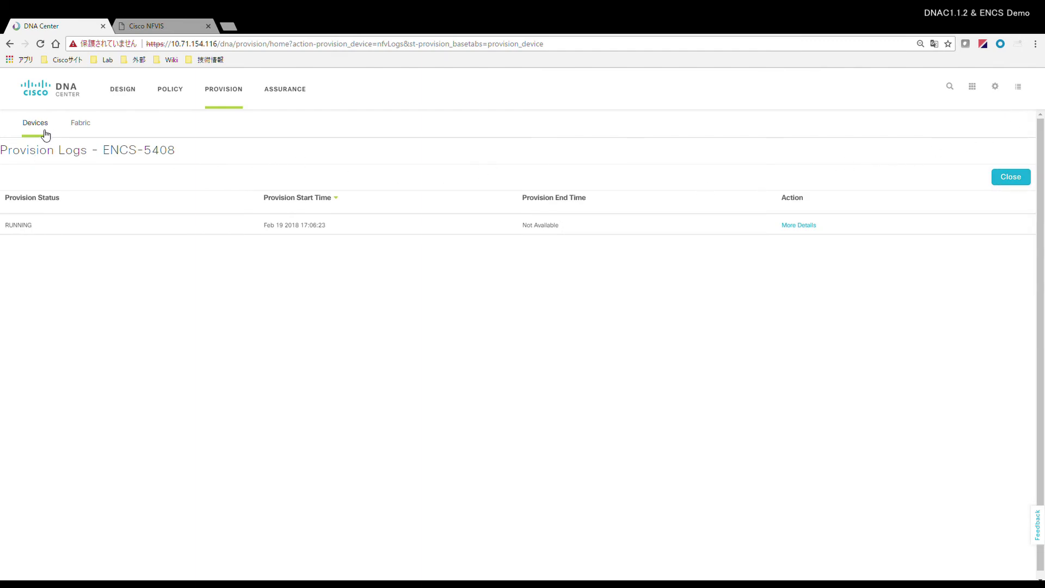
Return to the device inventory and check the provision status of ENCS-5408 again
{"action": "left_click", "coordinate": [217, 95]}
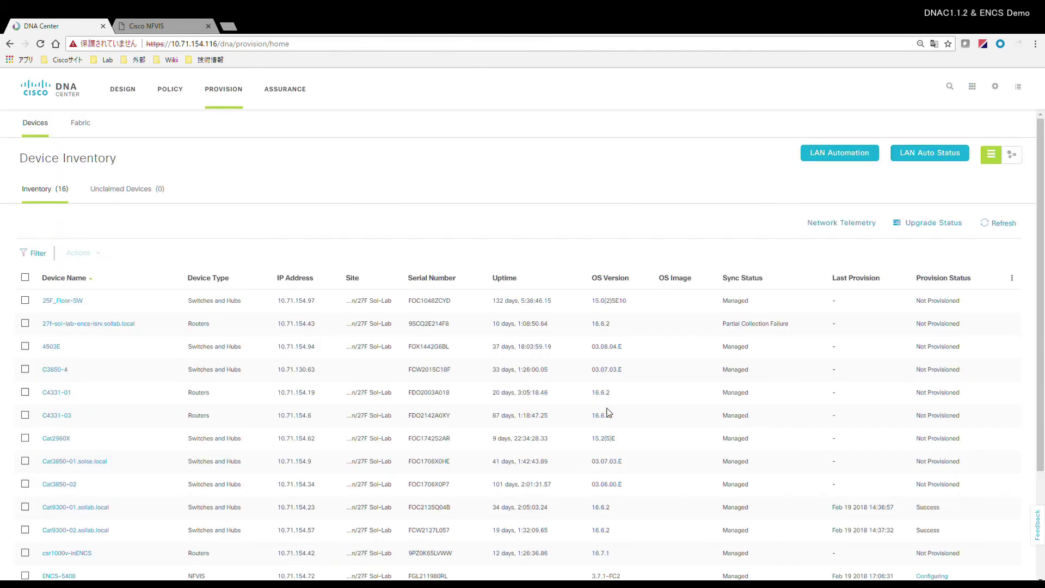
{"action": "scroll", "coordinate": [814, 494], "scroll_direction": "down", "scroll_amount": 10}
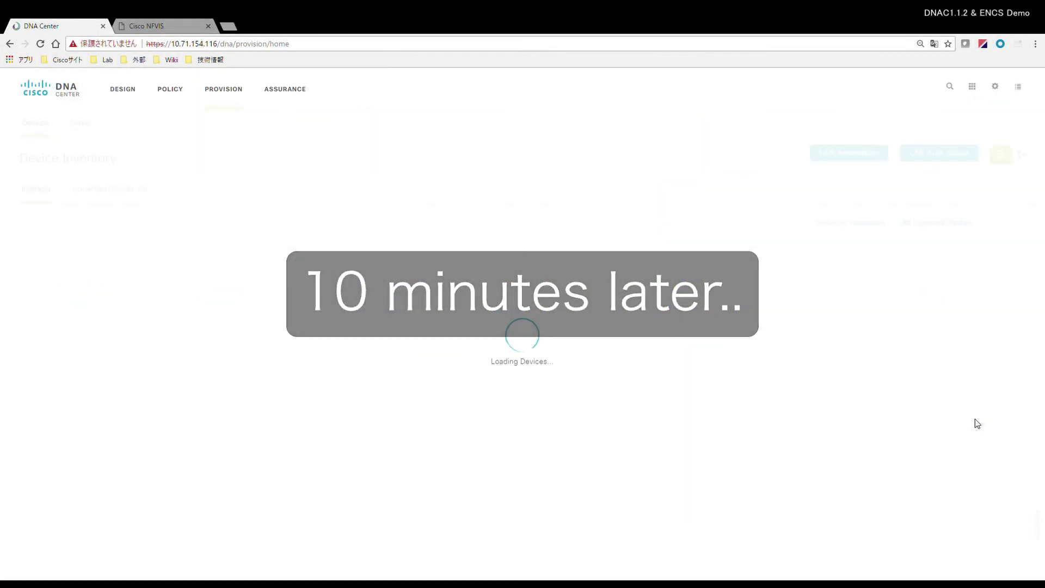
{"action": "scroll", "coordinate": [974, 419], "scroll_direction": "down", "scroll_amount": 5}
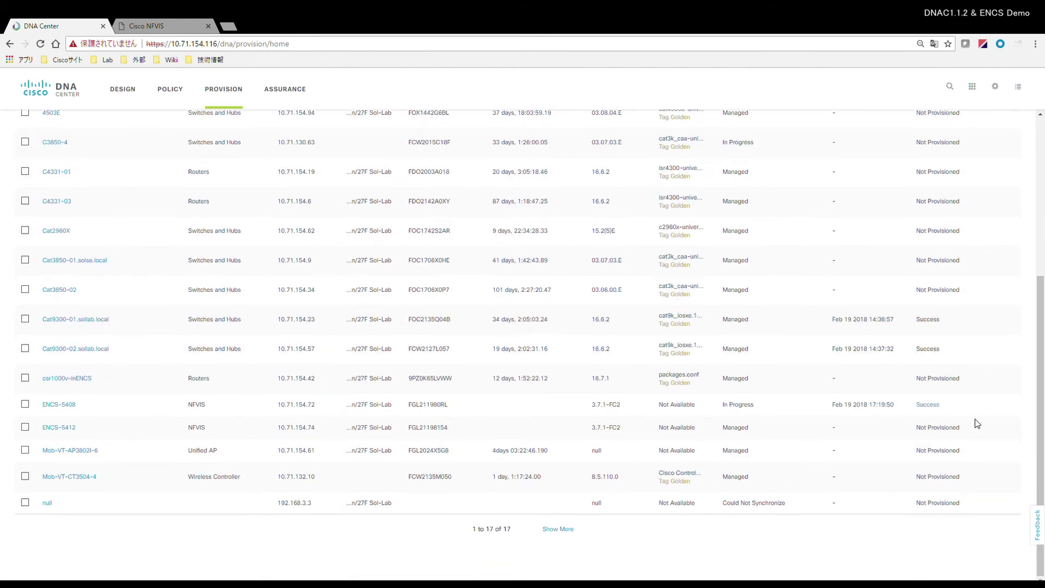
Open the provision log details of ENCS-5408 and review the status of every deployment task through to the end
{"action": "left_click", "coordinate": [941, 407]}
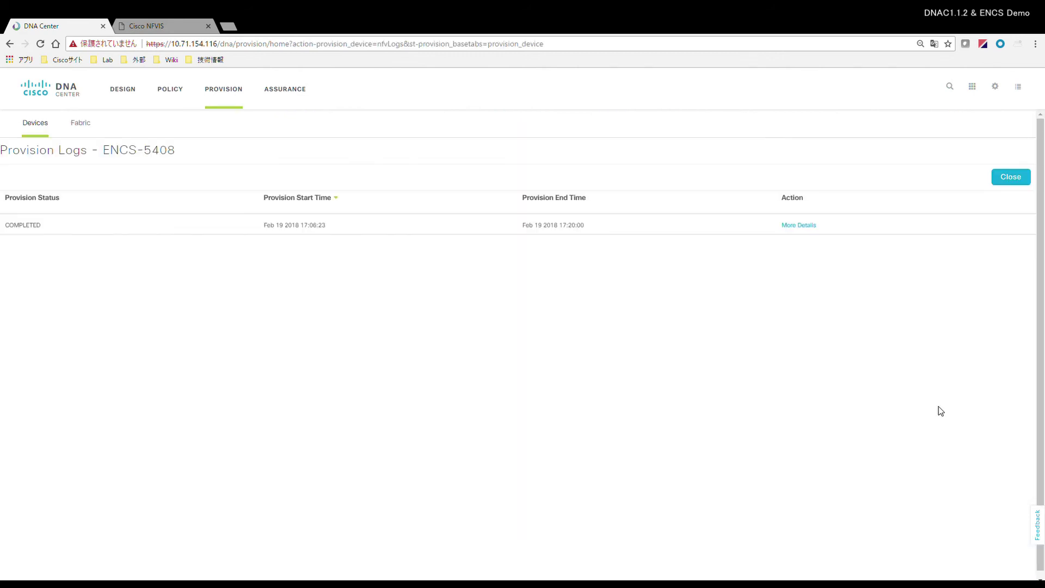
{"action": "left_click", "coordinate": [793, 228]}
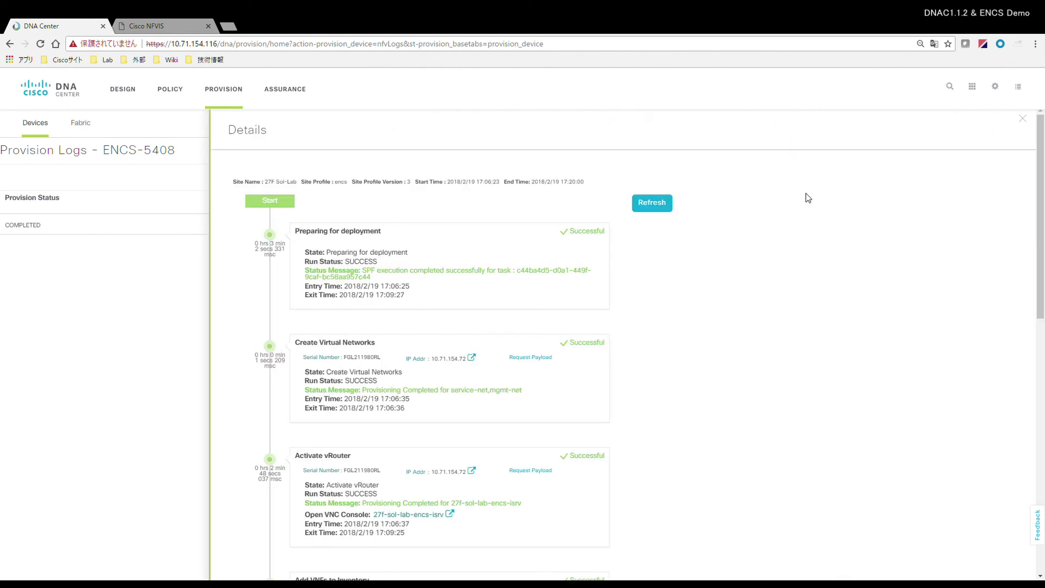
{"action": "scroll", "coordinate": [737, 271], "scroll_direction": "down", "scroll_amount": 1}
{"action": "scroll", "coordinate": [733, 267], "scroll_direction": "down", "scroll_amount": 8}
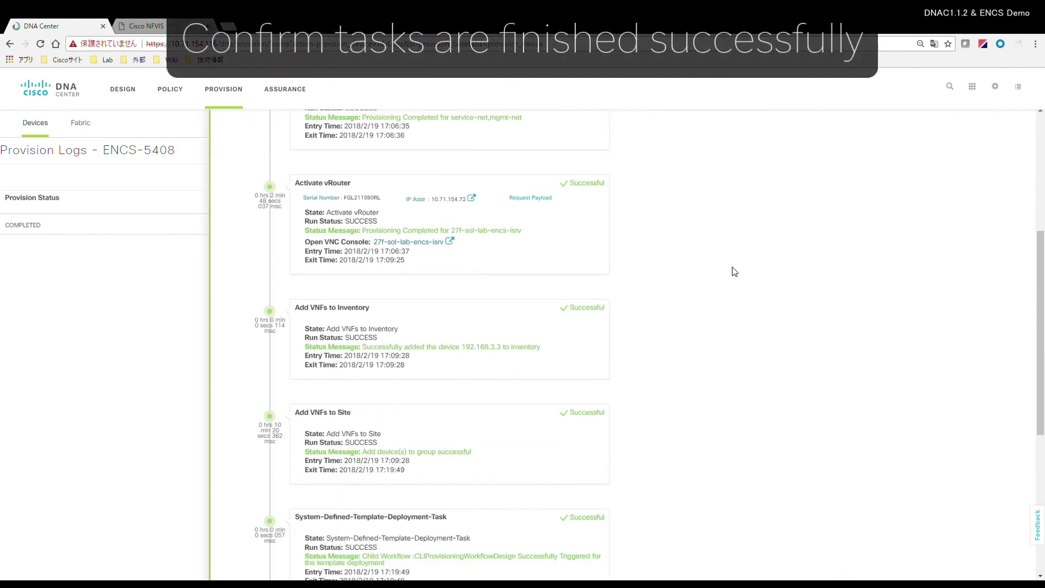
{"action": "scroll", "coordinate": [732, 267], "scroll_direction": "down", "scroll_amount": 3}
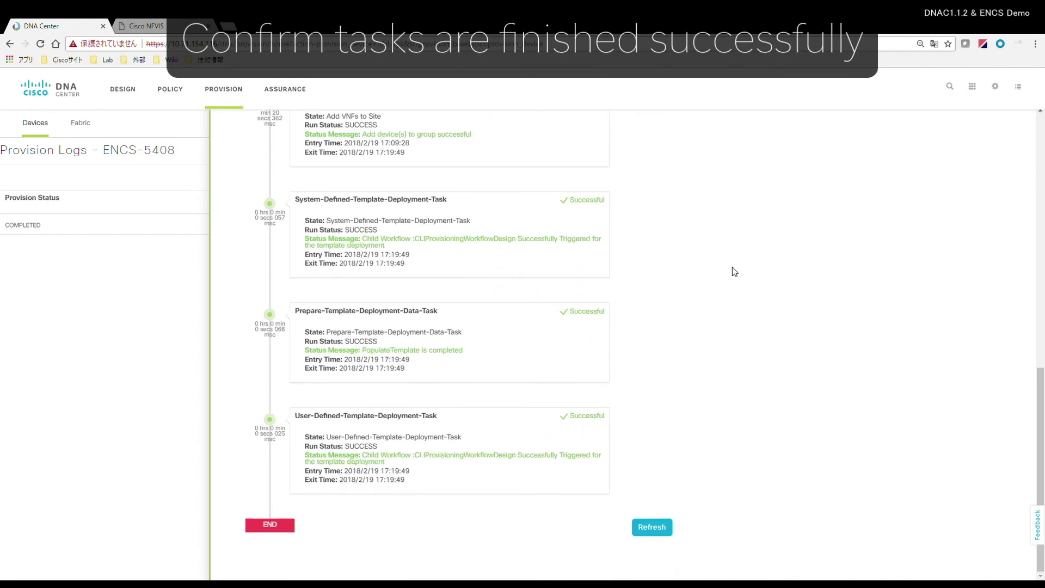
Switch to Cisco NFVIS and inspect the provisioned router and its networks in the VM Deployment topology
{"action": "left_click", "coordinate": [183, 29]}
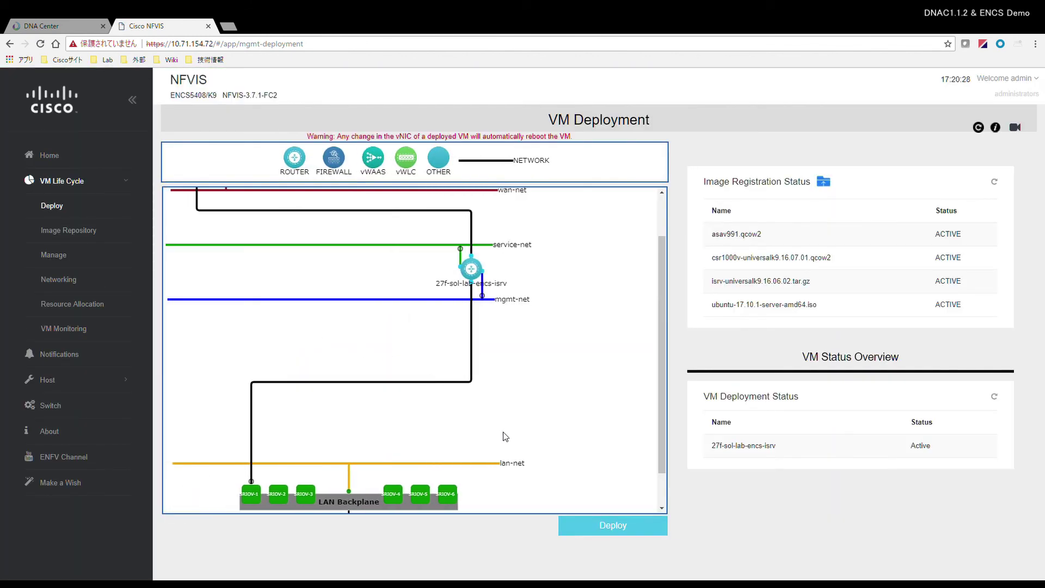
{"action": "scroll", "coordinate": [650, 315], "scroll_direction": "up", "scroll_amount": 1}
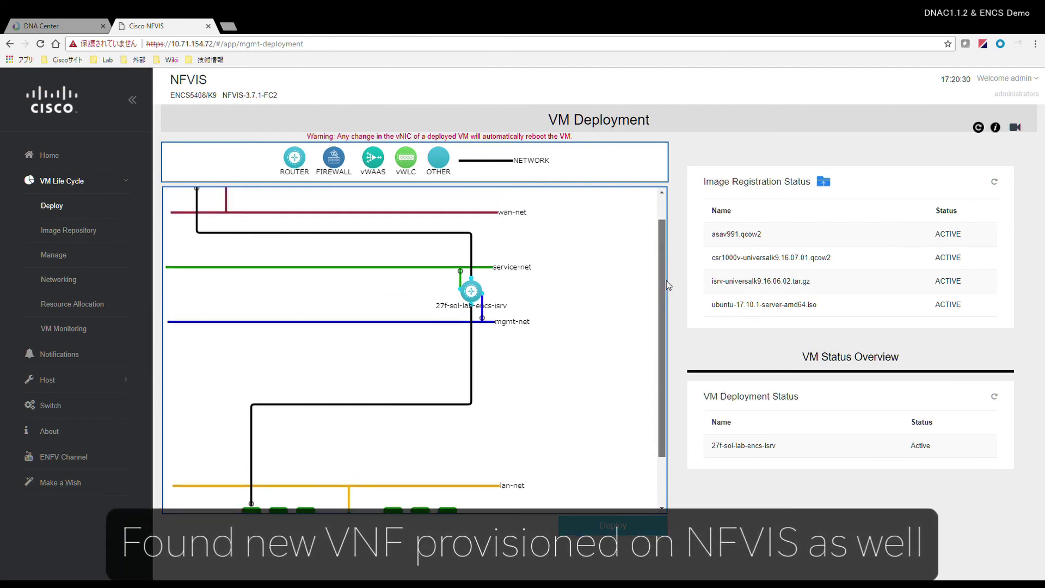